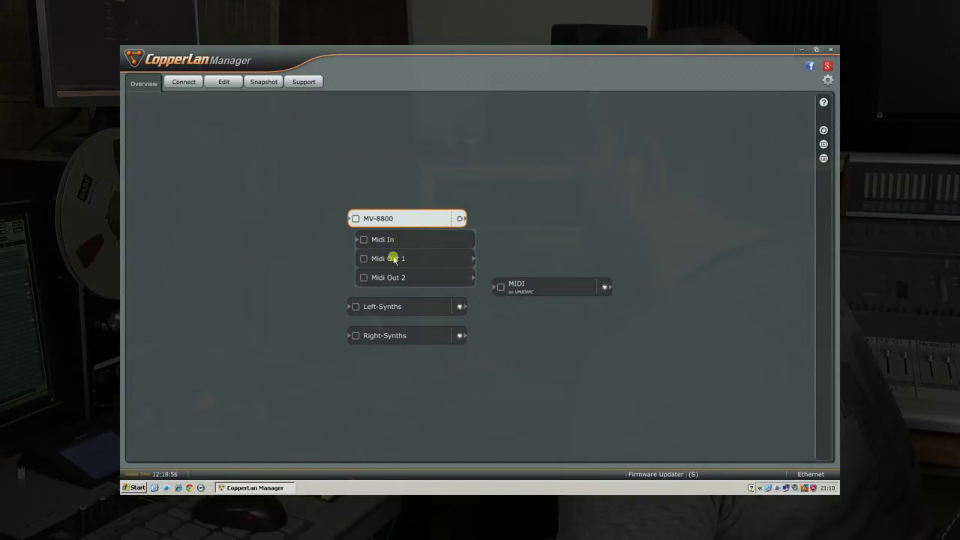
- Select Midi Out 1 of the MV-8800, move the device to a new spot in the overview and collapse its port list
left_click(427, 258)
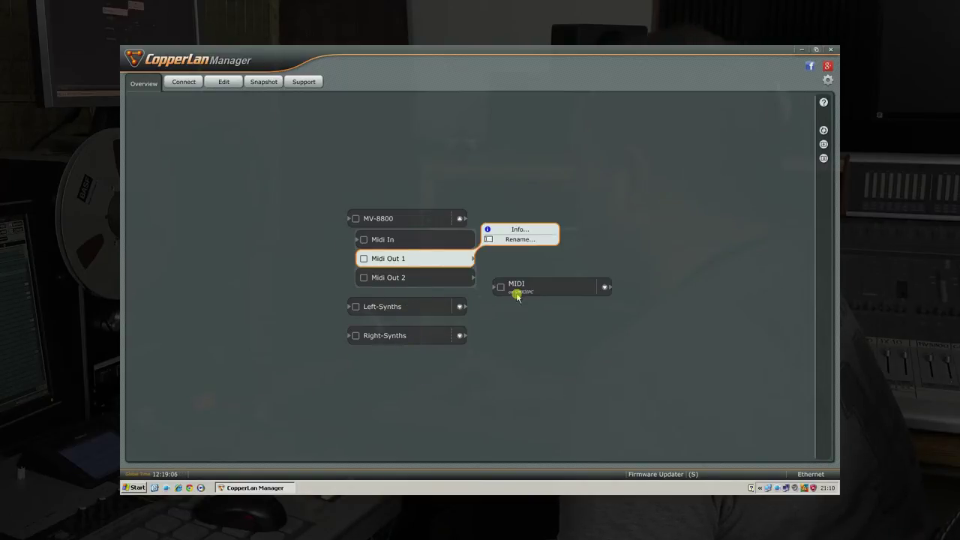
left_click_drag(396, 221, 368, 176)
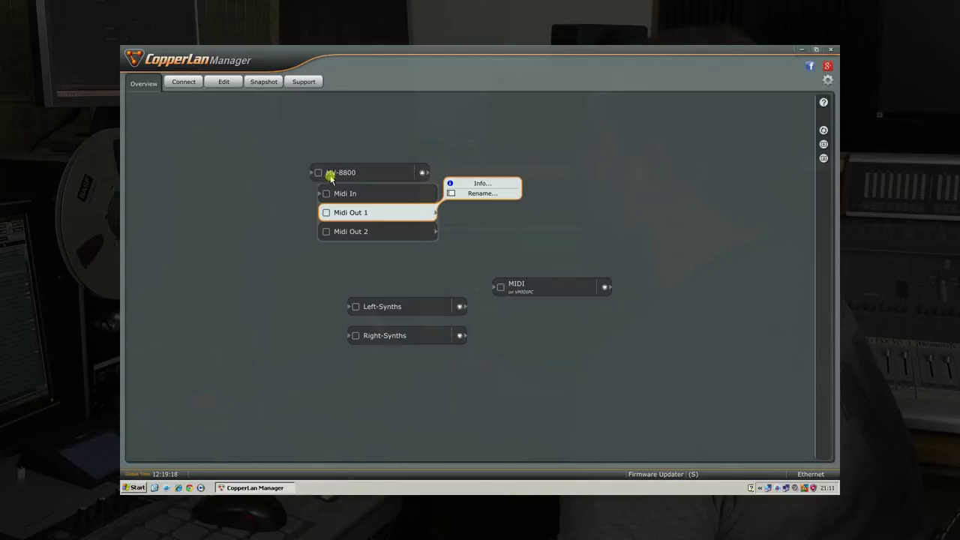
left_click(366, 176)
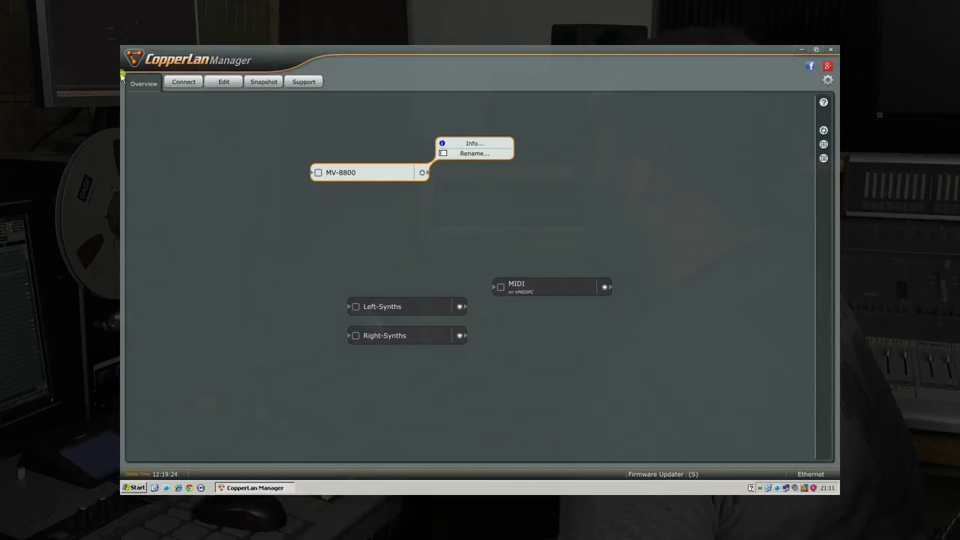
- Open the rename dialog for the MV-8800 device from the Edit view and dismiss it
left_click(224, 83)
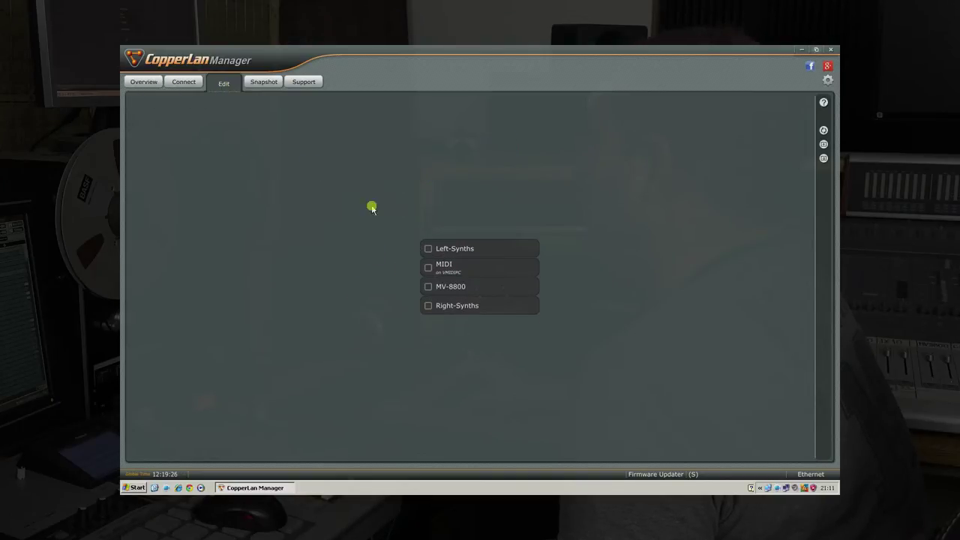
left_click(484, 289)
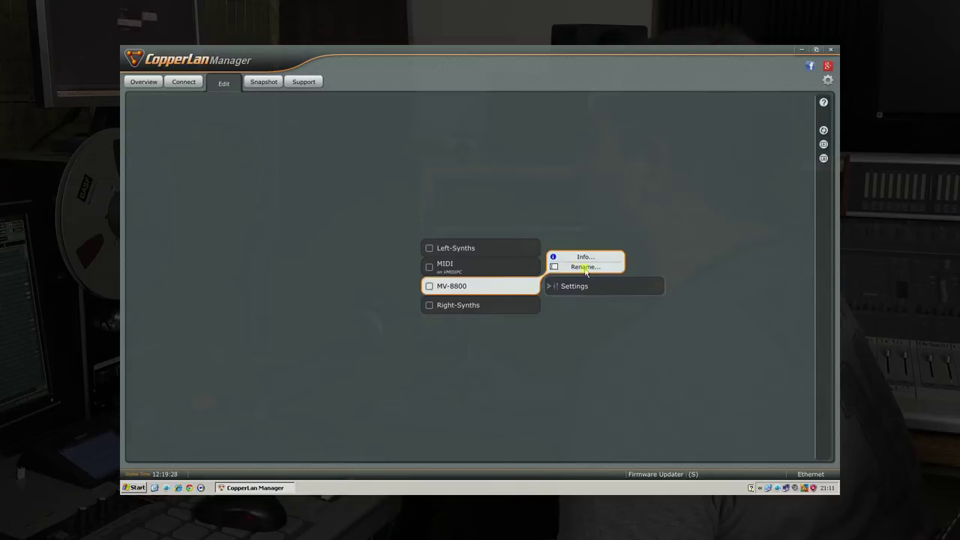
left_click(584, 267)
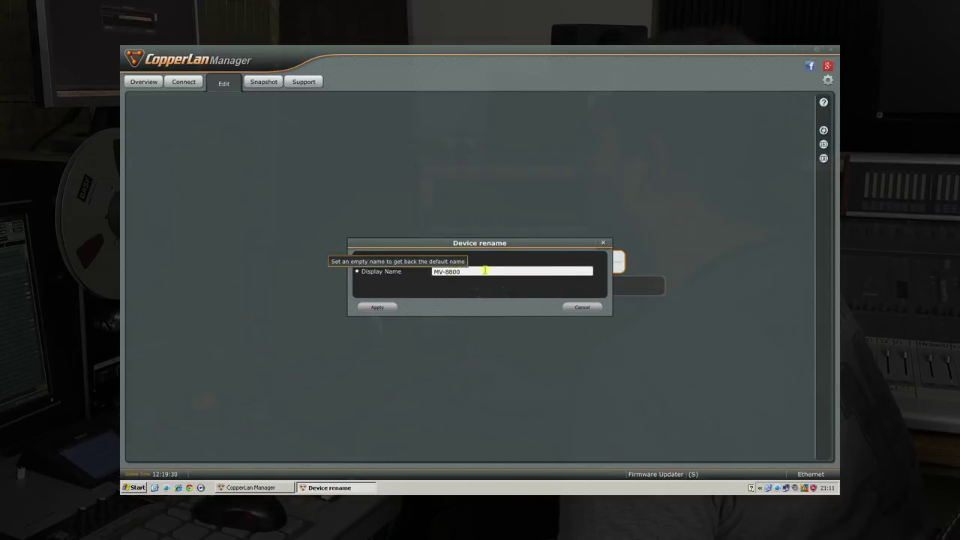
left_click(583, 307)
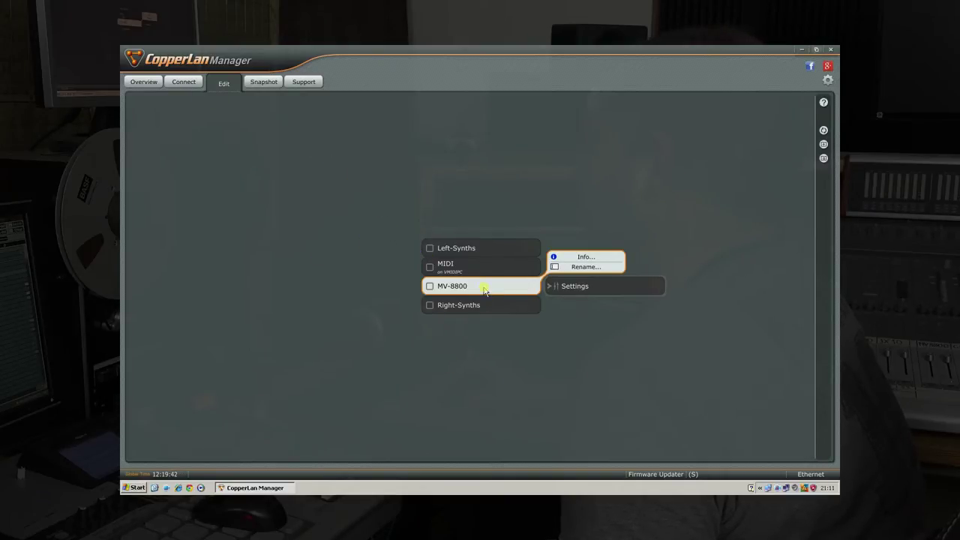
- Rearrange the MV-8800, Left-Synths, Right-Synths and MIDI devices in the overview
left_click(142, 84)
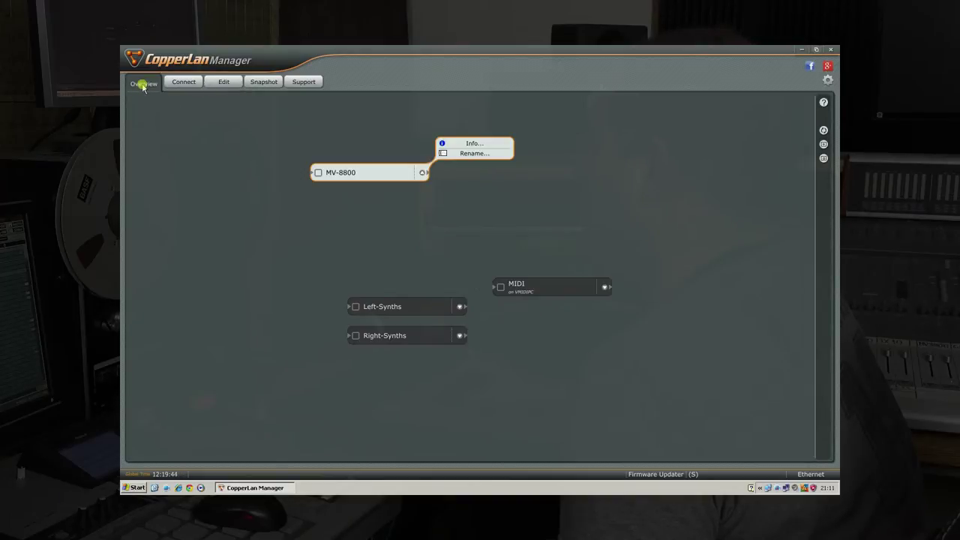
left_click_drag(376, 182, 374, 233)
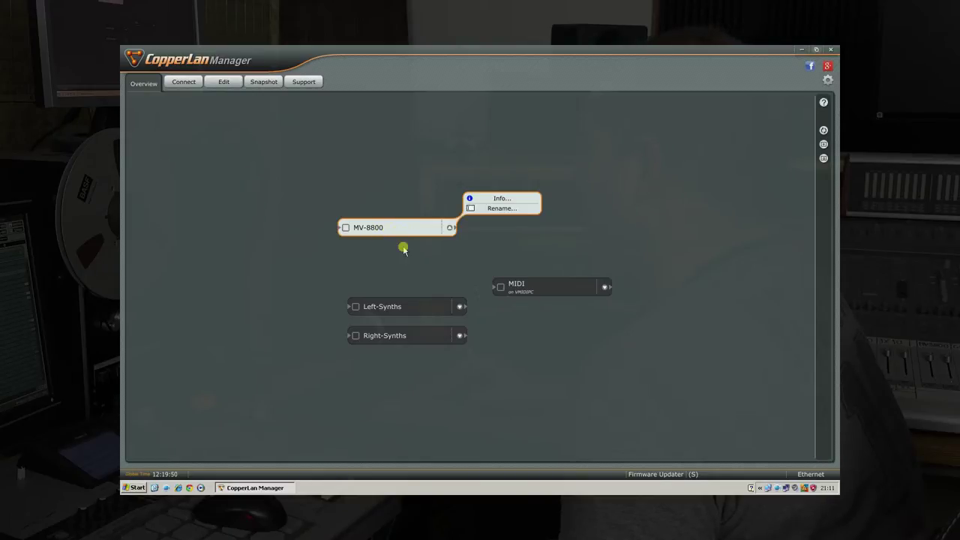
left_click_drag(419, 309, 412, 284)
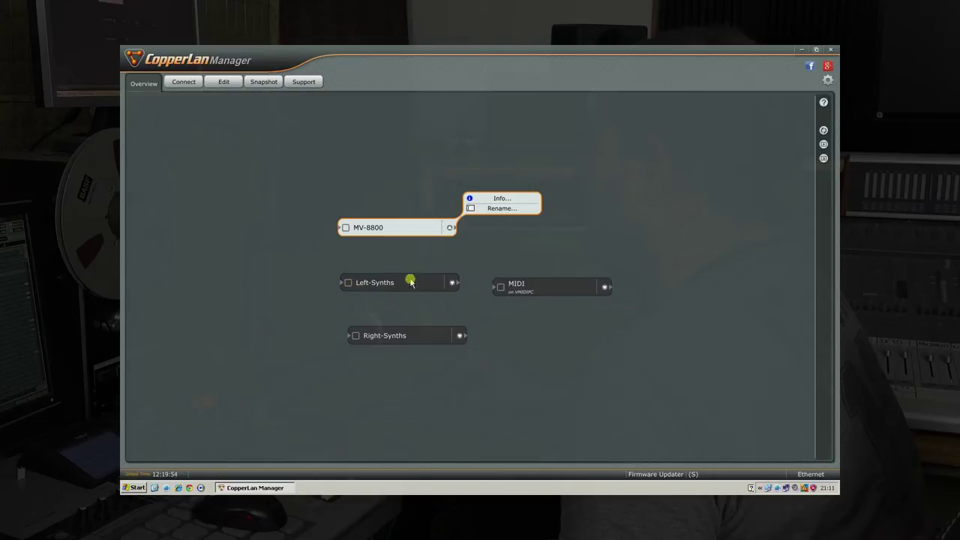
left_click_drag(435, 337, 585, 342)
left_click_drag(554, 290, 589, 269)
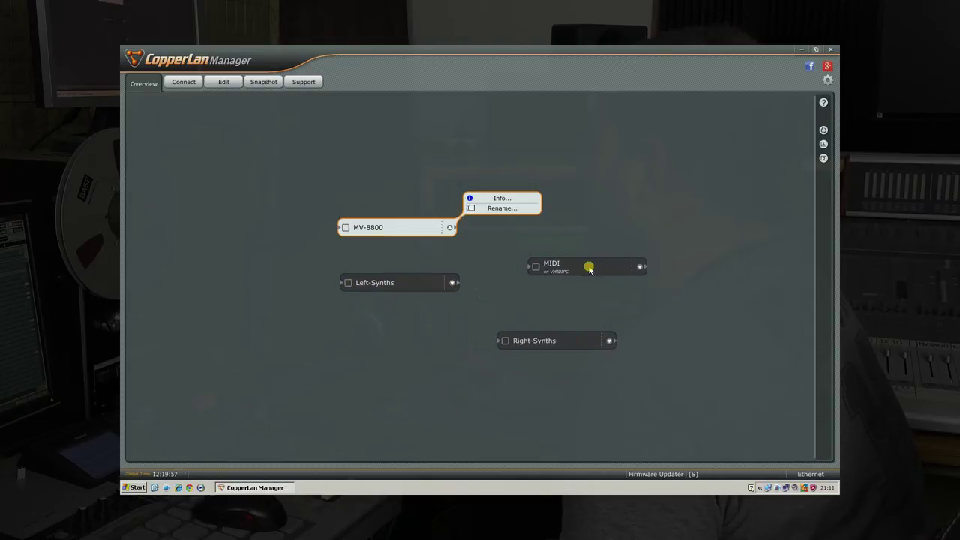
- Expand the Left-Synths and Right-Synths devices in the overview and move them clear to inspect their port lists
left_click(451, 283)
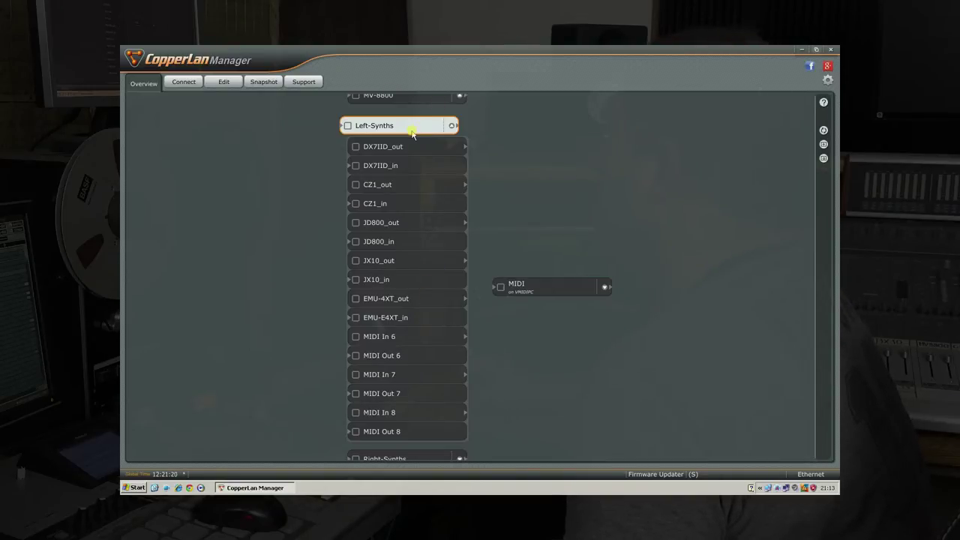
left_click_drag(412, 126, 293, 113)
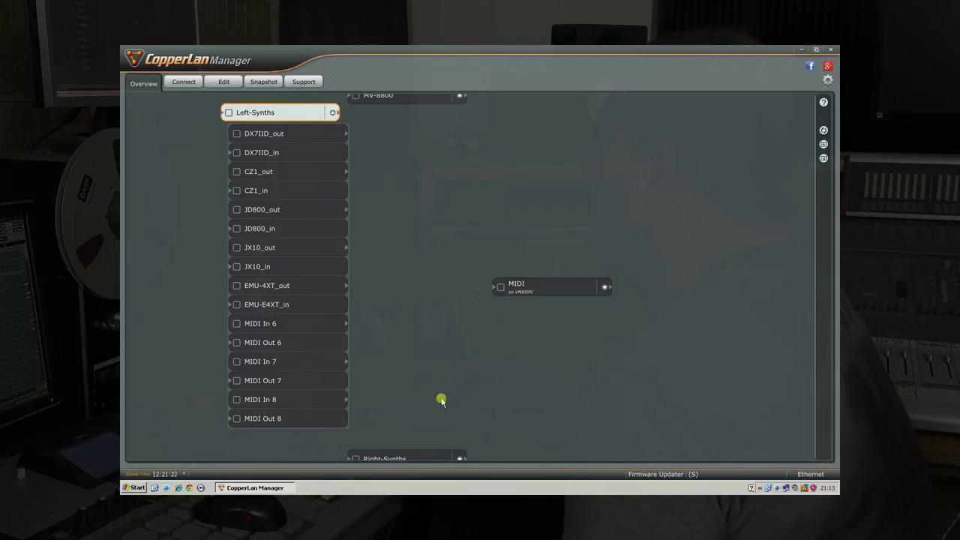
left_click_drag(431, 459, 453, 172)
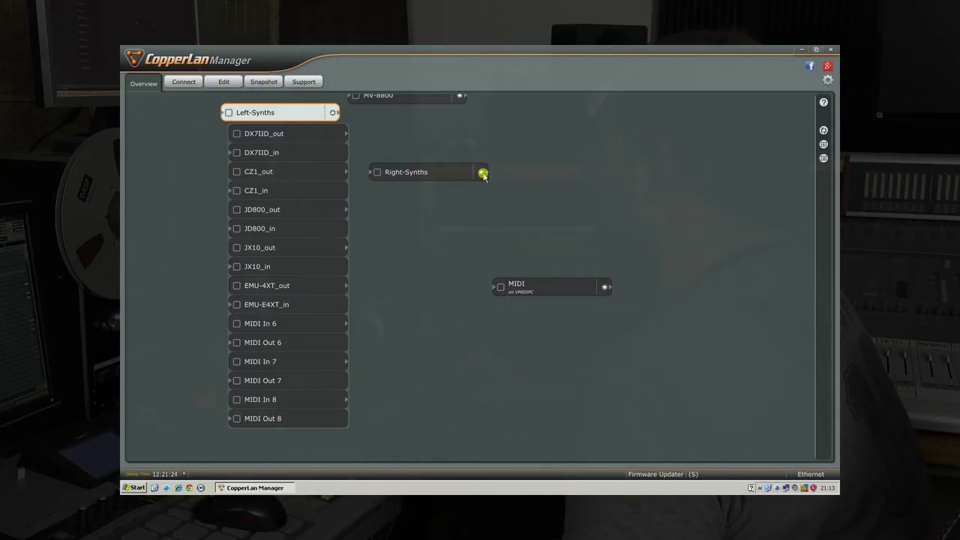
left_click(483, 174)
left_click_drag(418, 308, 286, 122)
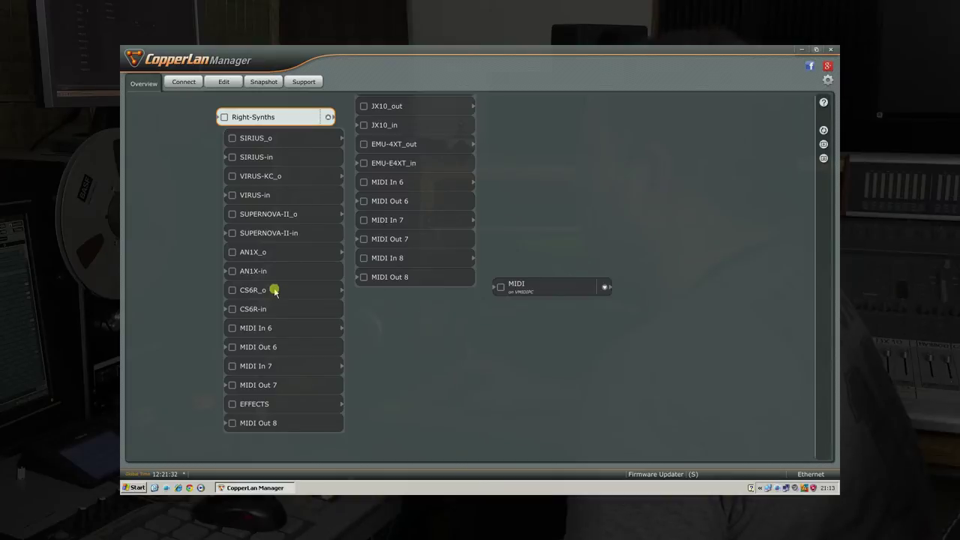
left_click_drag(274, 118, 225, 150)
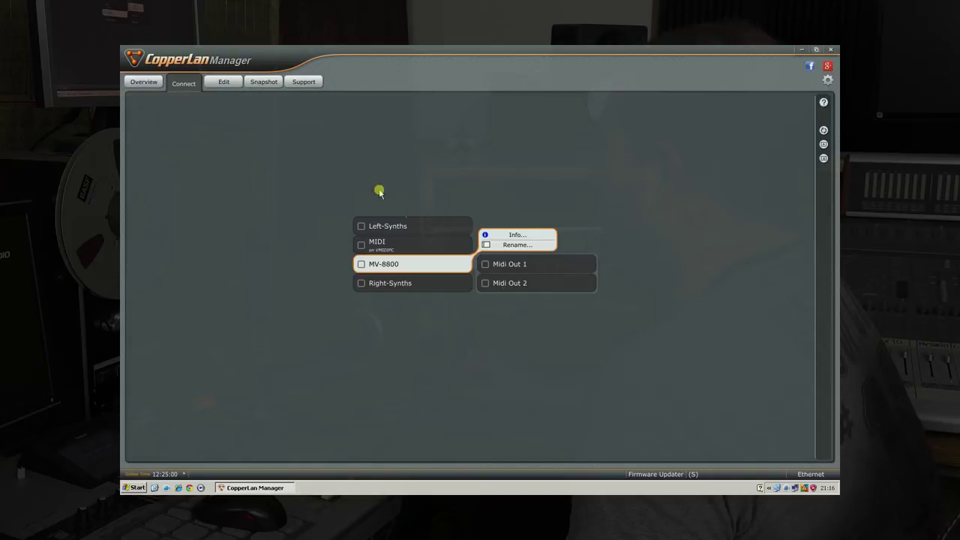
- Look over the device overview and the list of saved snapshots, and return to the overview
left_click_drag(408, 262, 385, 259)
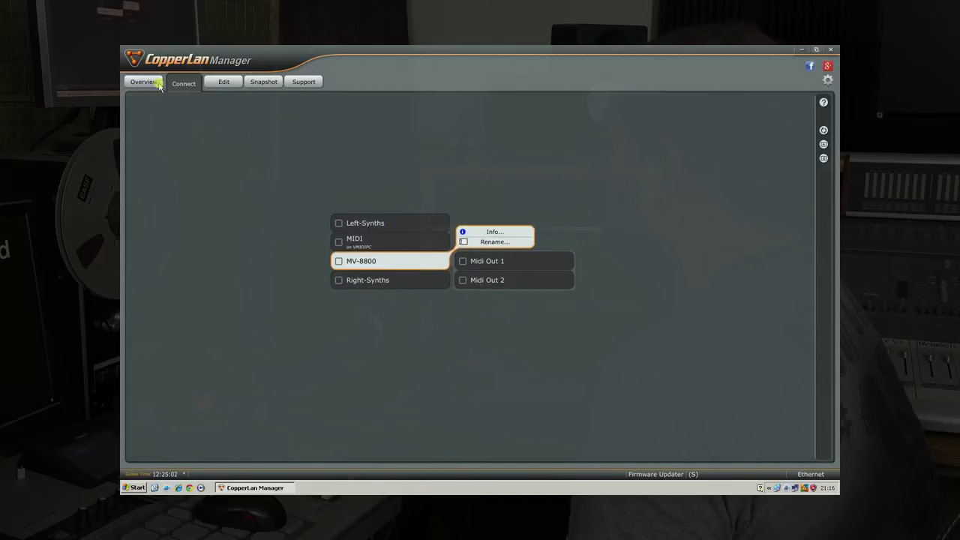
left_click(140, 82)
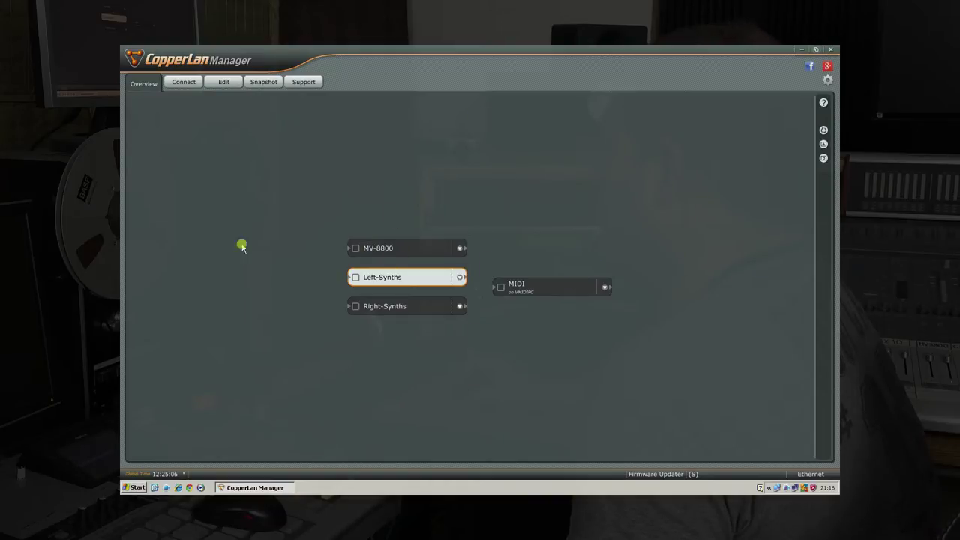
left_click(269, 85)
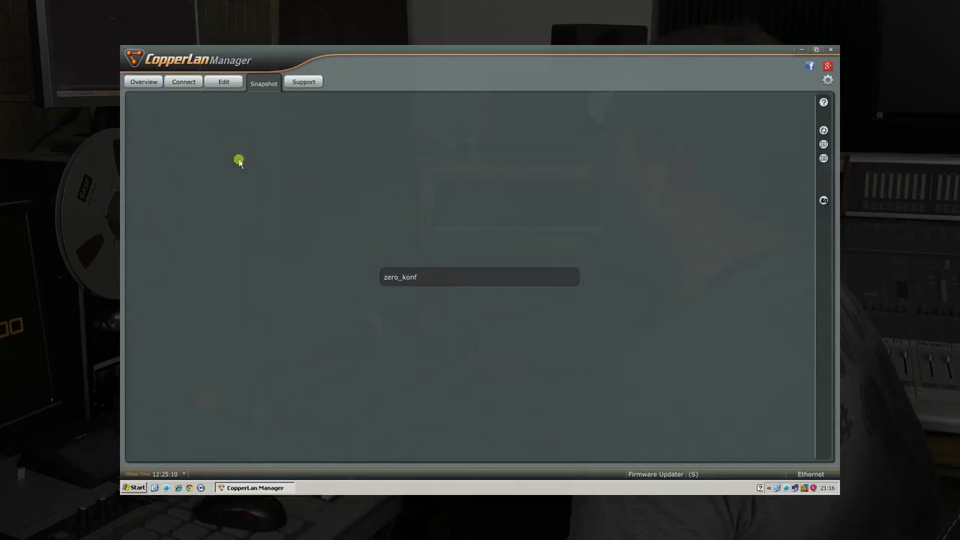
left_click(142, 81)
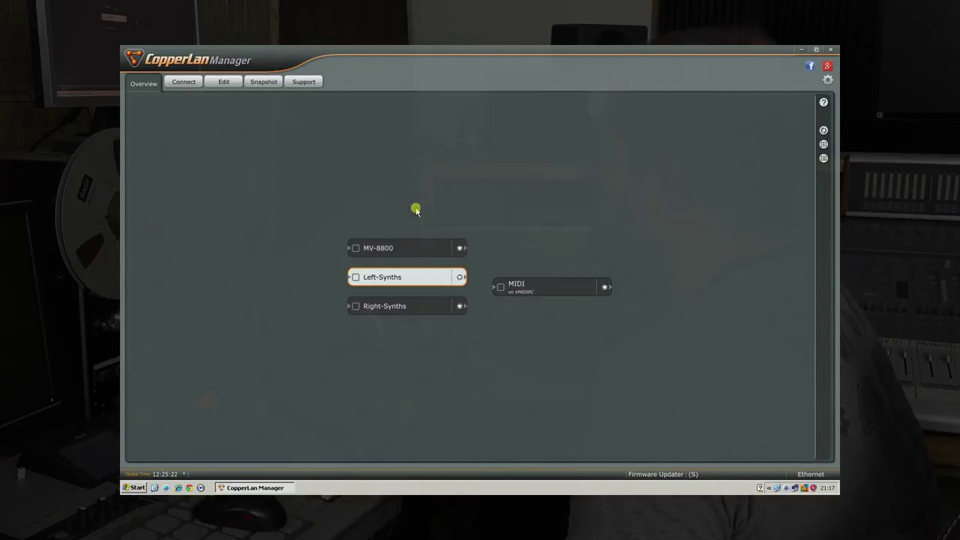
- Show the connection streams of the MV-8800's Midi Out 2 in the Connect view and select its MIDI virtual cable entry
left_click(184, 84)
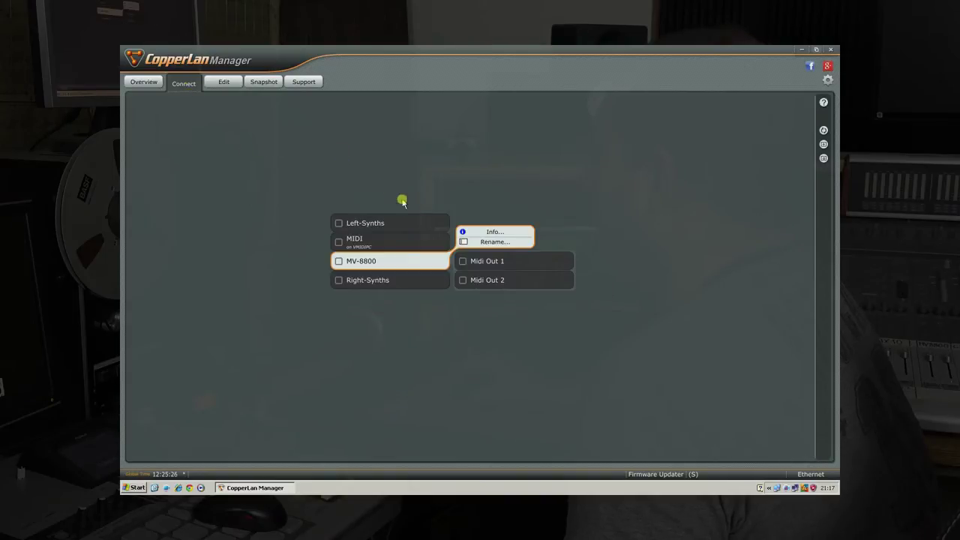
left_click_drag(420, 261, 307, 202)
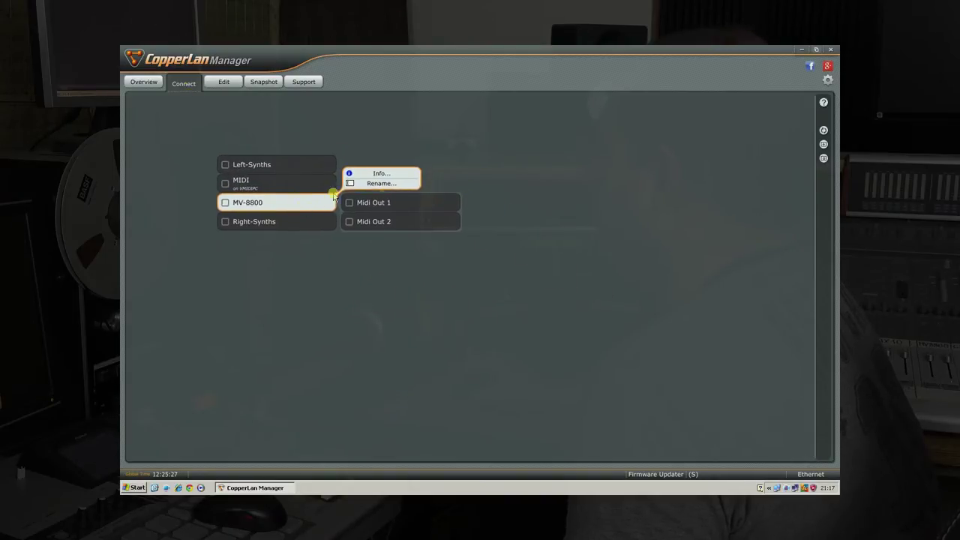
left_click(413, 221)
left_click_drag(418, 227, 339, 135)
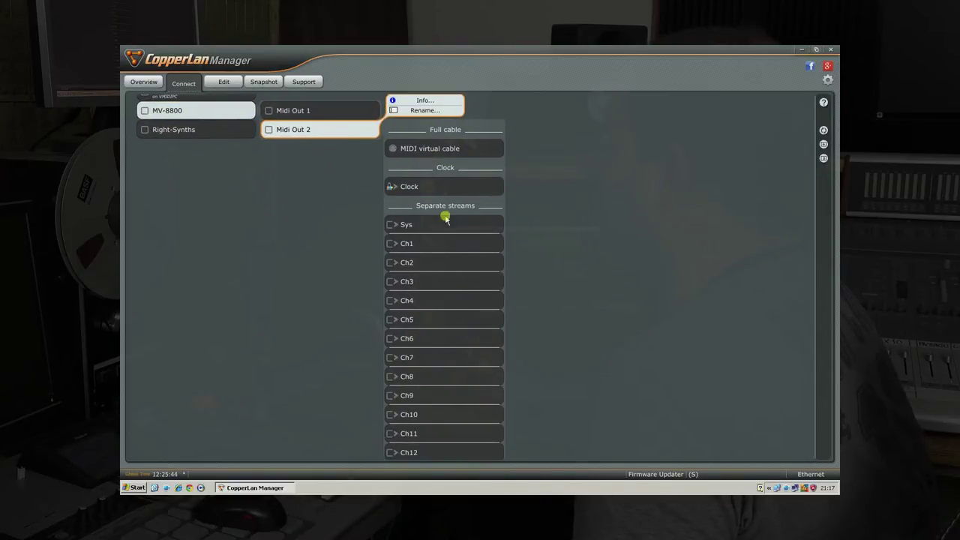
left_click(429, 148)
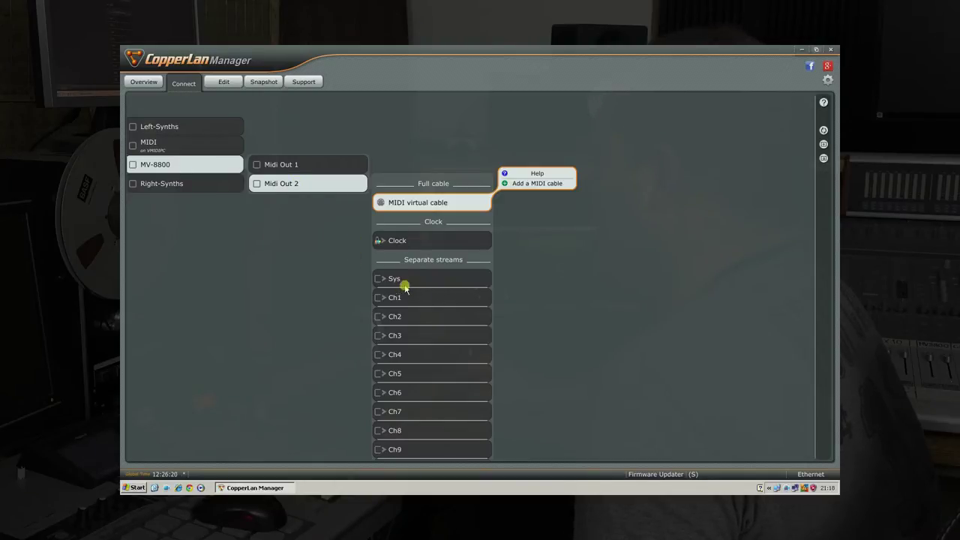
- Connect Ch1 of the MV-8800's Midi Out 2 to Ch1 of SIRIUS-in on Right-Synths
left_click(439, 299)
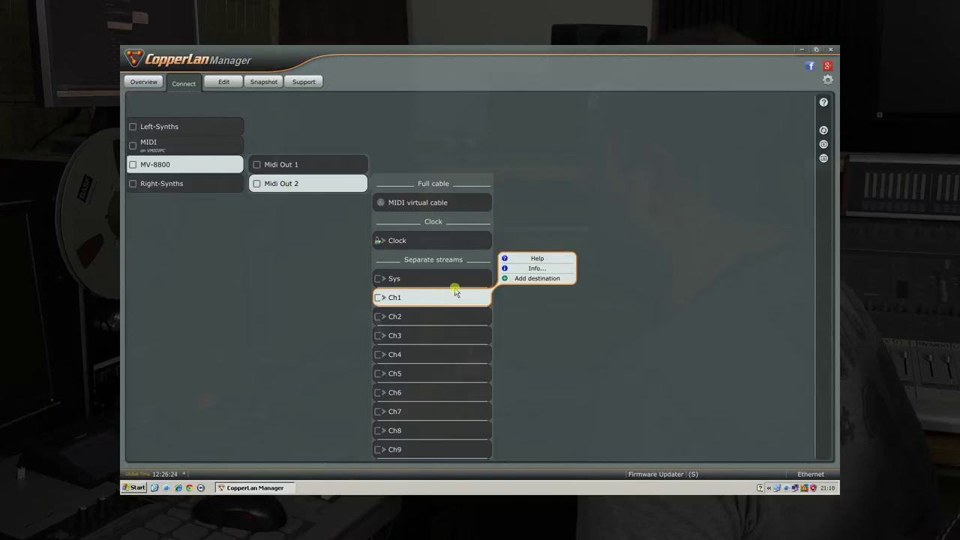
left_click(531, 279)
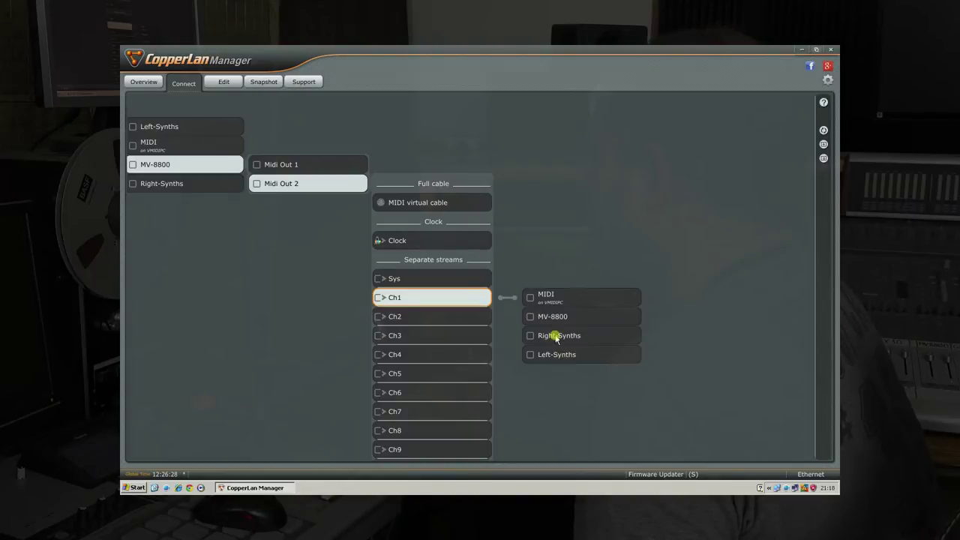
left_click(556, 337)
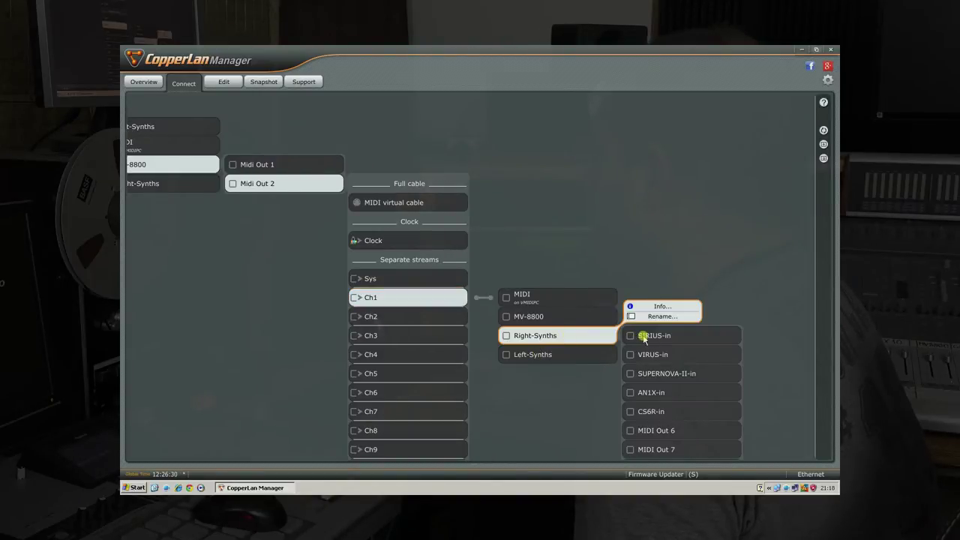
left_click(650, 336)
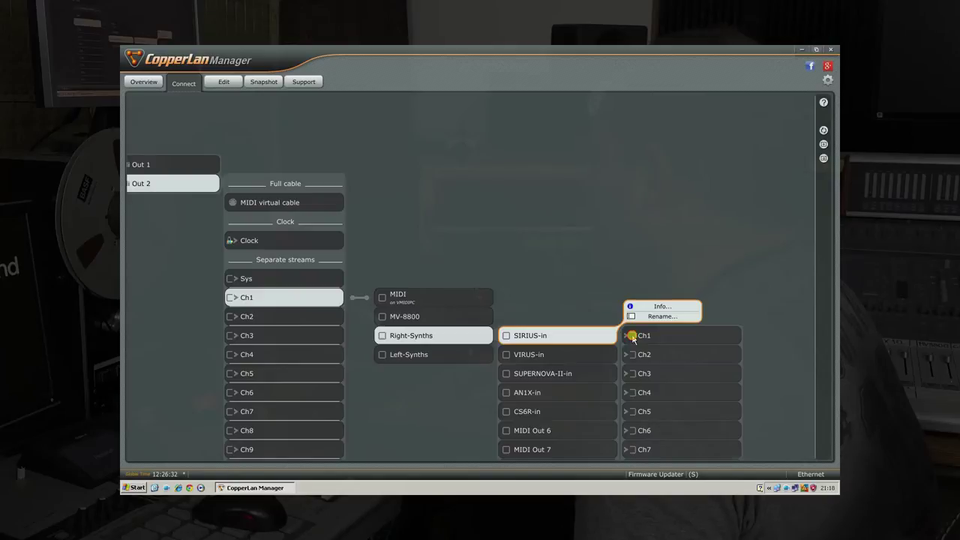
left_click(632, 336)
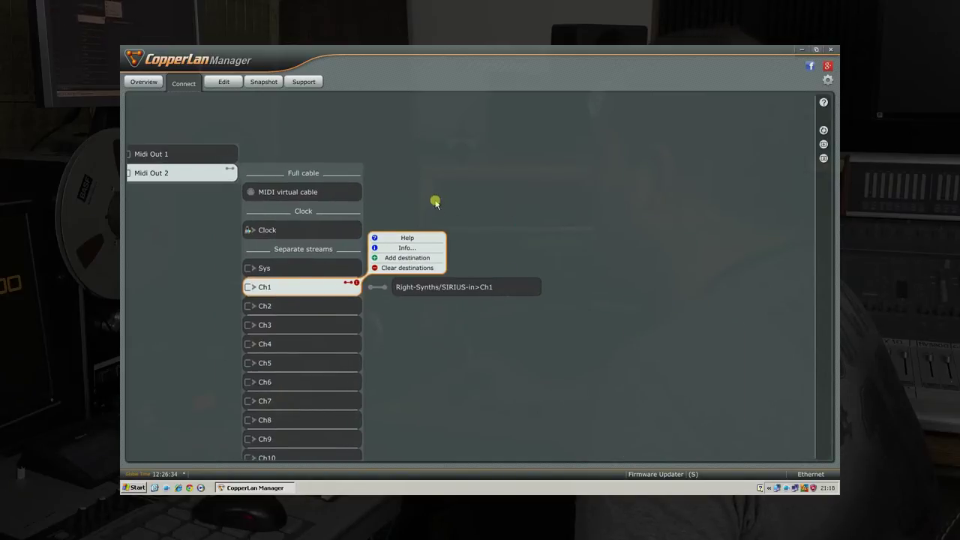
- Connect Ch2 of the MV-8800's Midi Out 2 to Ch1 of VIRUS-in on Right-Synths
left_click(300, 307)
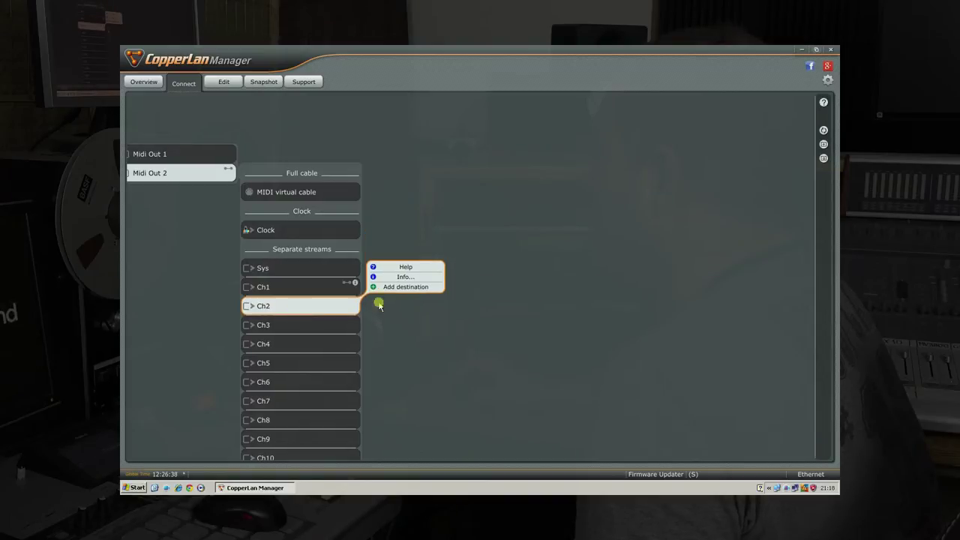
left_click(404, 287)
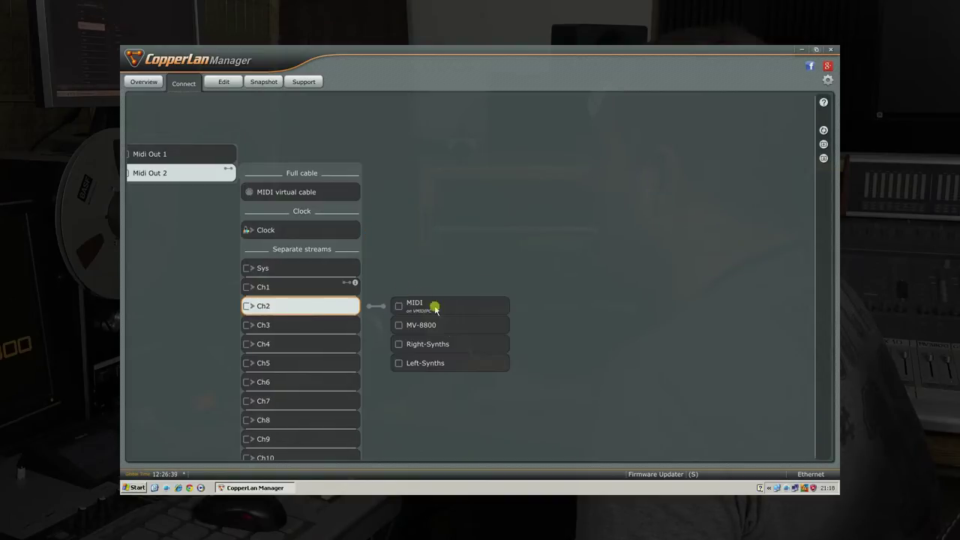
left_click(440, 346)
left_click(559, 365)
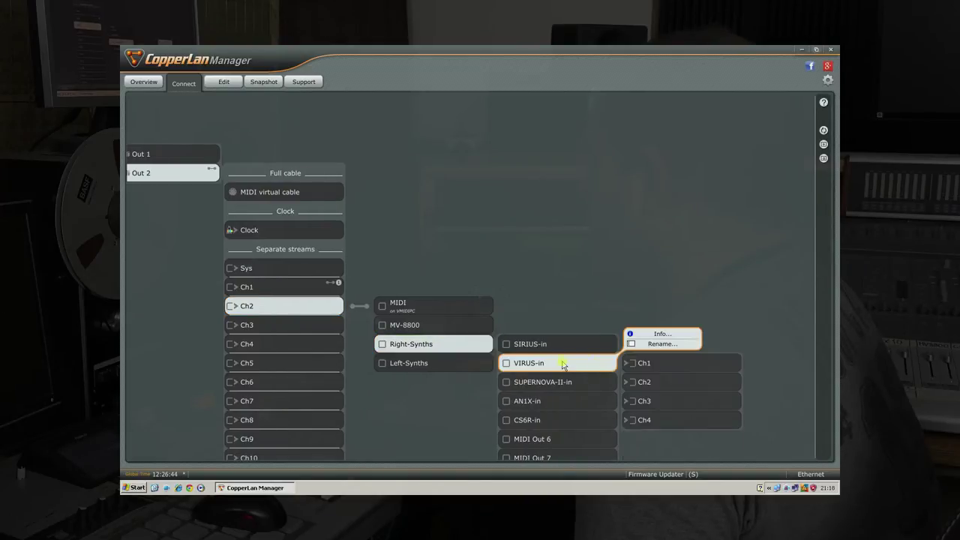
left_click(633, 364)
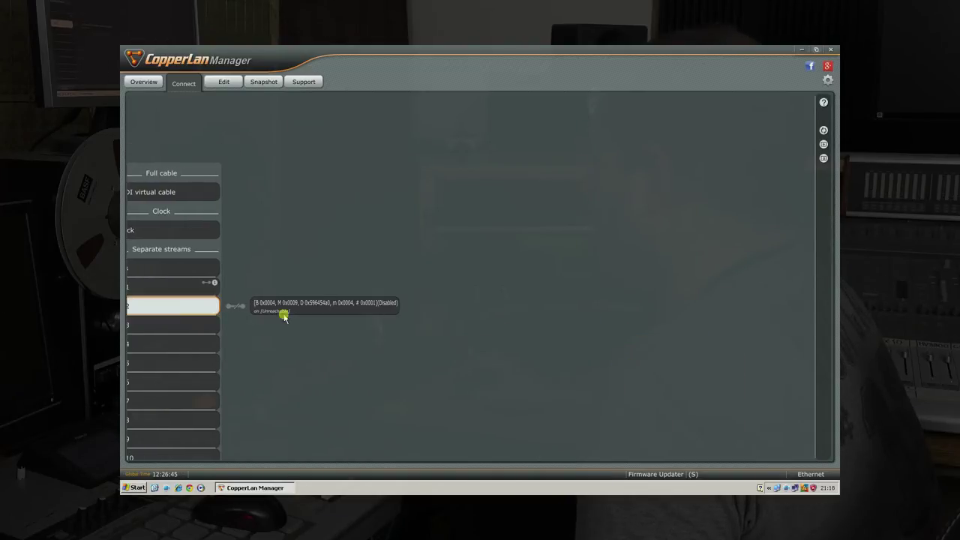
- Connect Ch3 of the MV-8800's Midi Out 2 to Ch1 of SUPERNOVA-II-in on Right-Synths
left_click(186, 327)
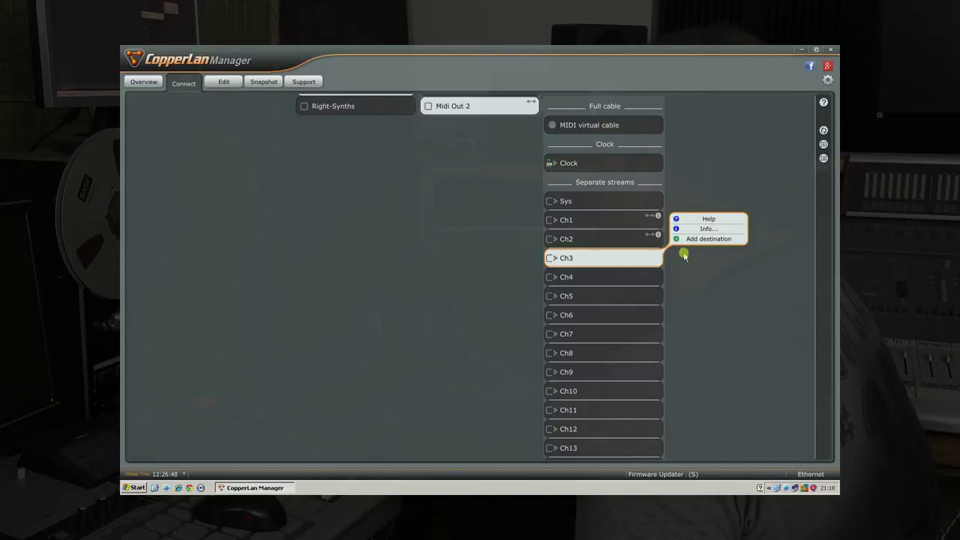
left_click(701, 240)
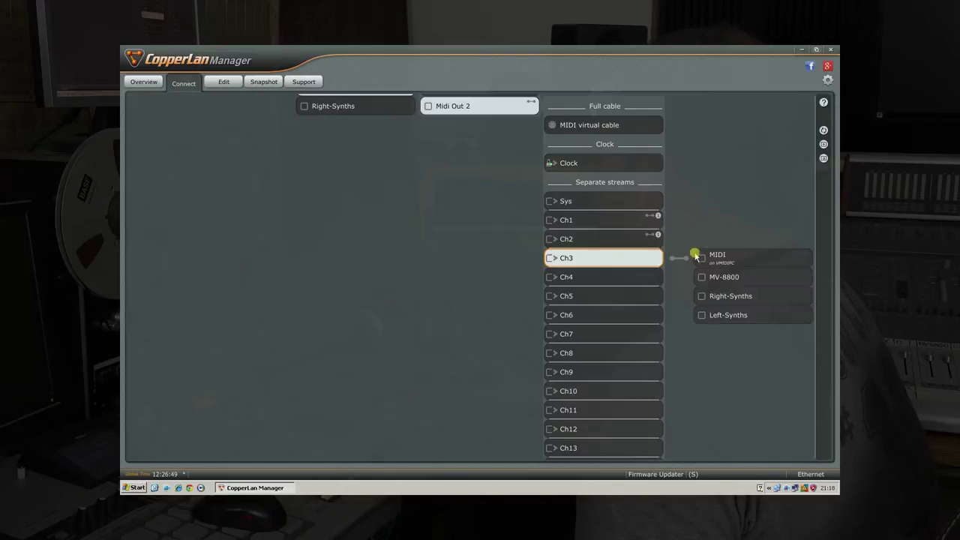
left_click(729, 297)
left_click(656, 335)
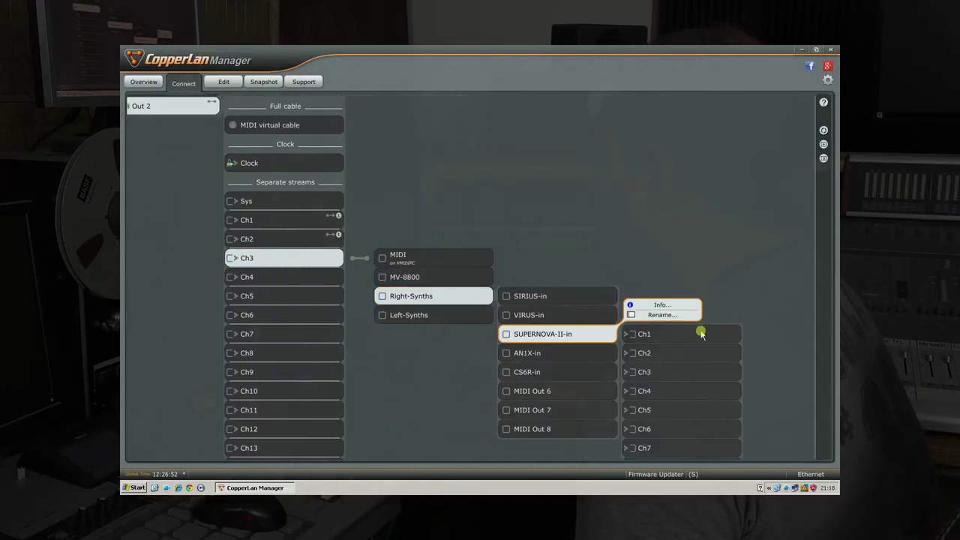
left_click(630, 335)
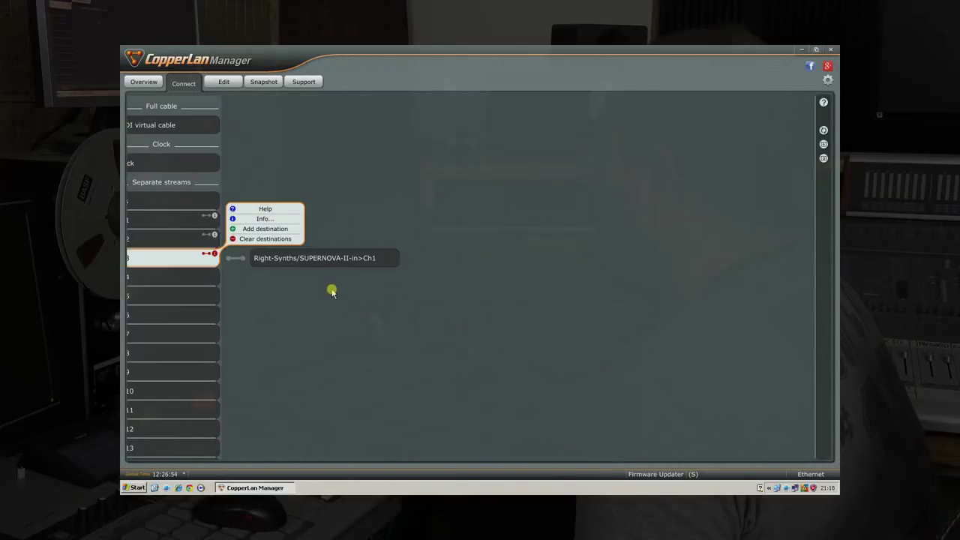
- Connect Ch4 of the MV-8800's Midi Out 2 to Ch1 of SUPERNOVA-II-in on Right-Synths
left_click(184, 279)
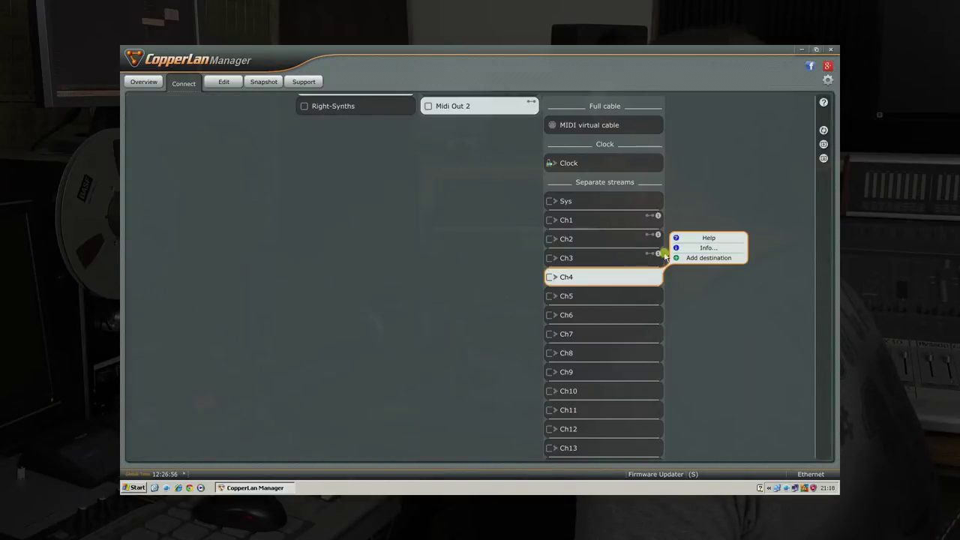
left_click(701, 258)
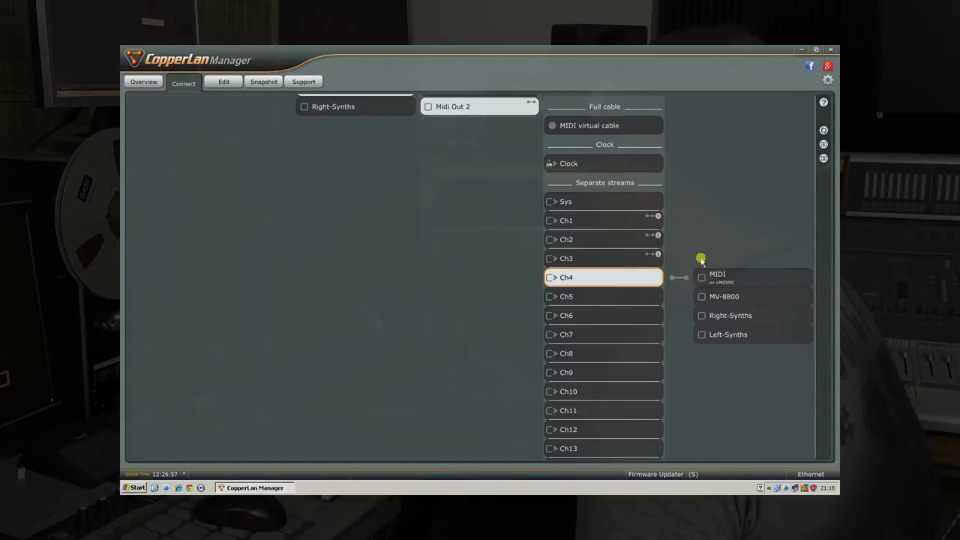
left_click(722, 318)
left_click(632, 354)
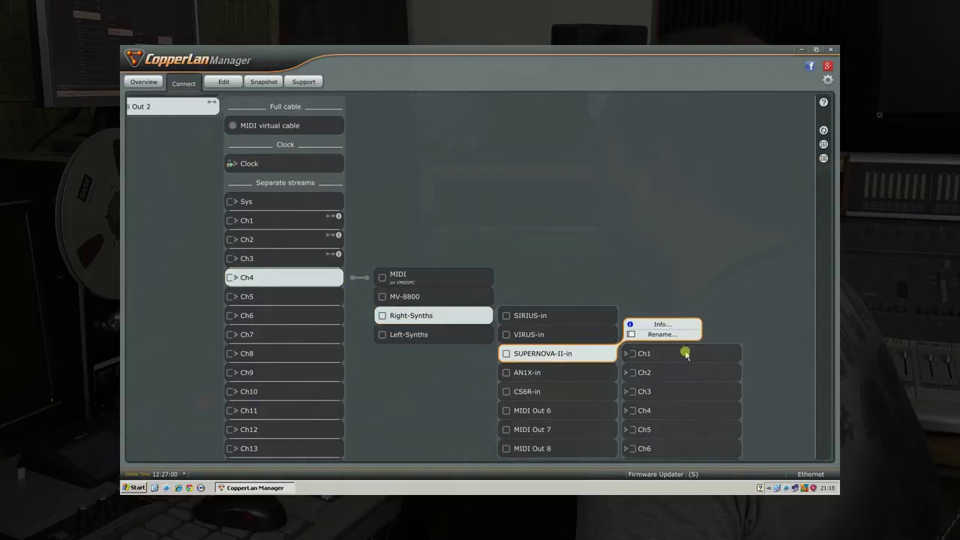
left_click(634, 354)
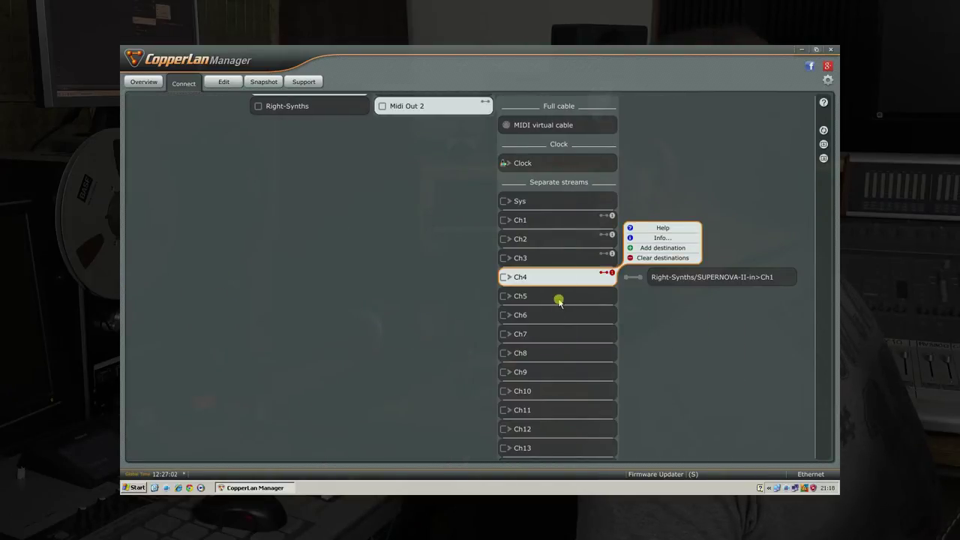
- Connect Ch5 of the MV-8800's Midi Out 2 to AN1X-in on Right-Synths
left_click(565, 297)
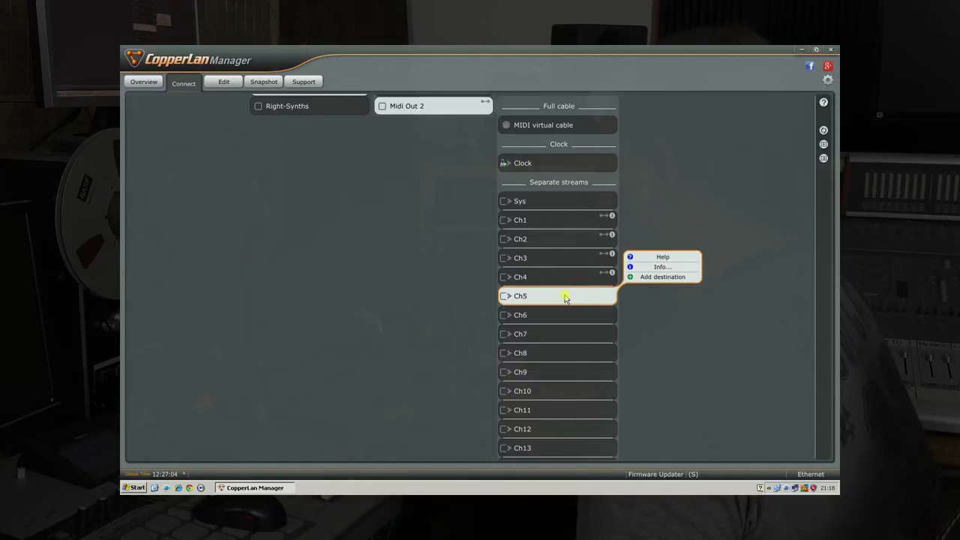
left_click(513, 223)
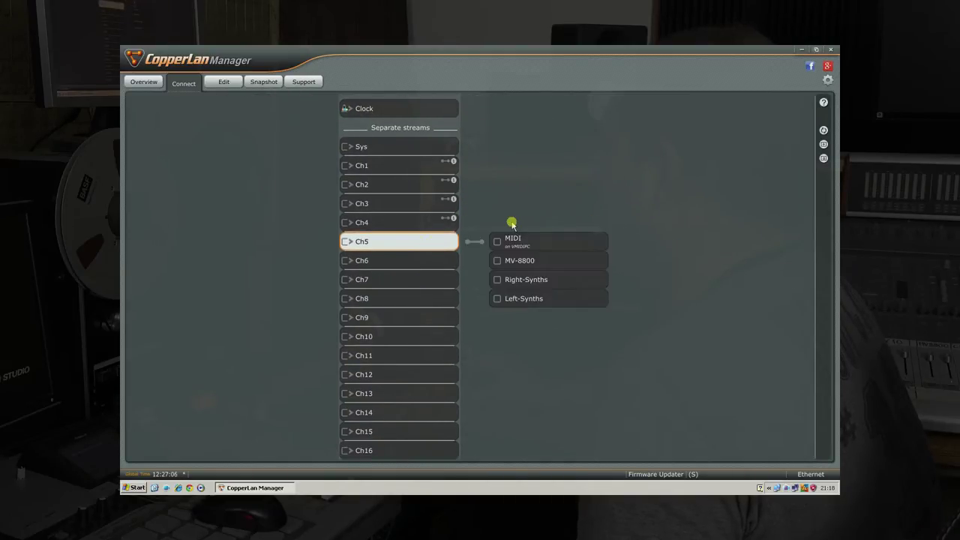
left_click(526, 279)
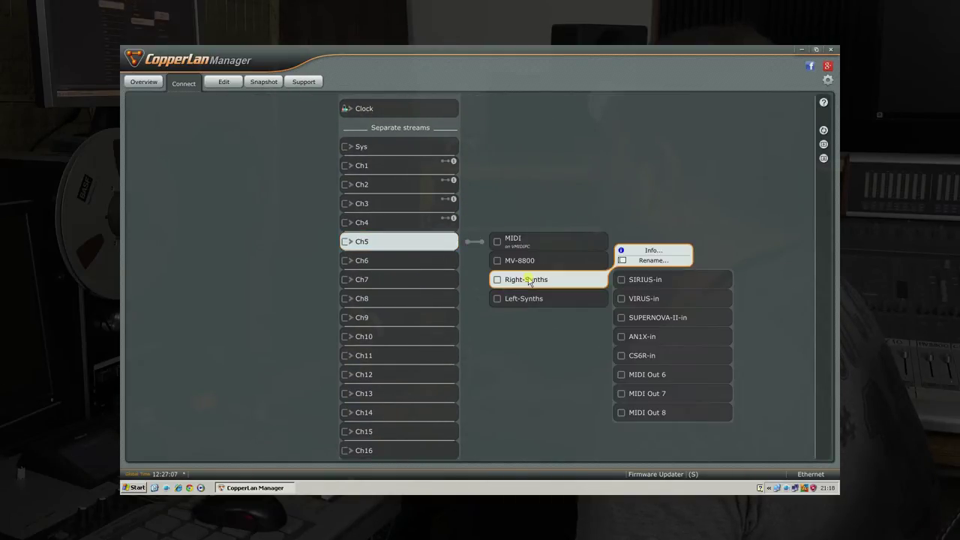
left_click(641, 337)
left_click(634, 337)
- Connect Ch6 of the MV-8800's Midi Out 2 to Ch1 of CS6R-in on Right-Synths
left_click(188, 265)
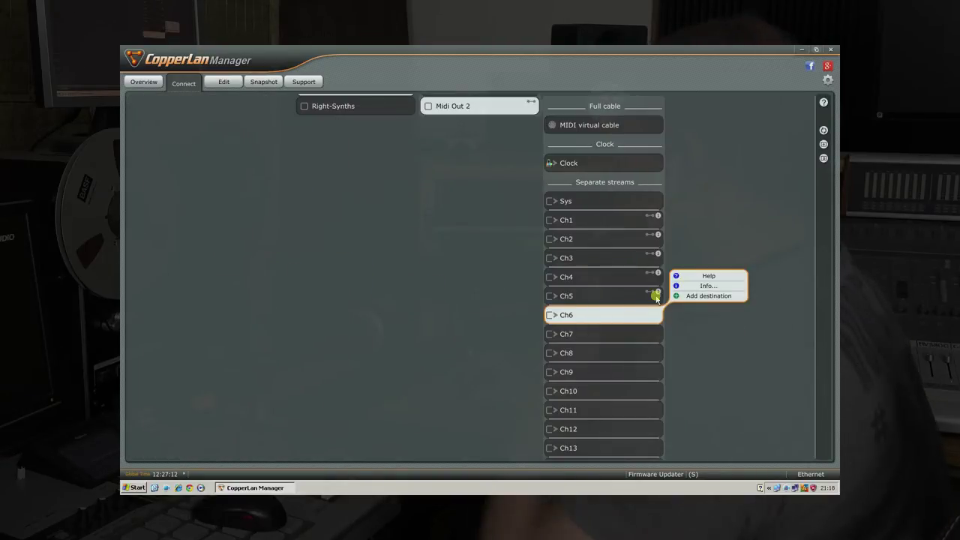
left_click(708, 296)
left_click(718, 352)
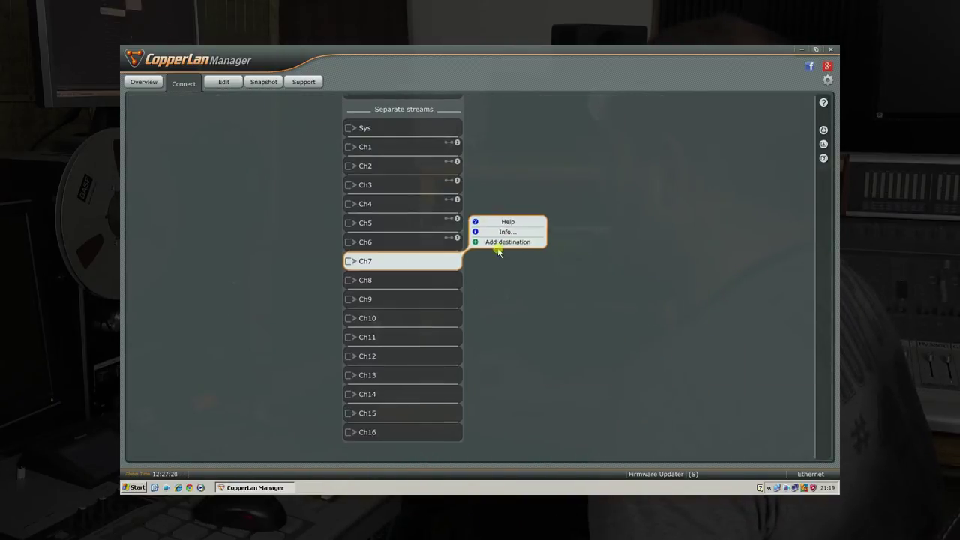
left_click(418, 211)
left_click(417, 227)
left_click(507, 207)
left_click(418, 246)
left_click(507, 216)
left_click(579, 314)
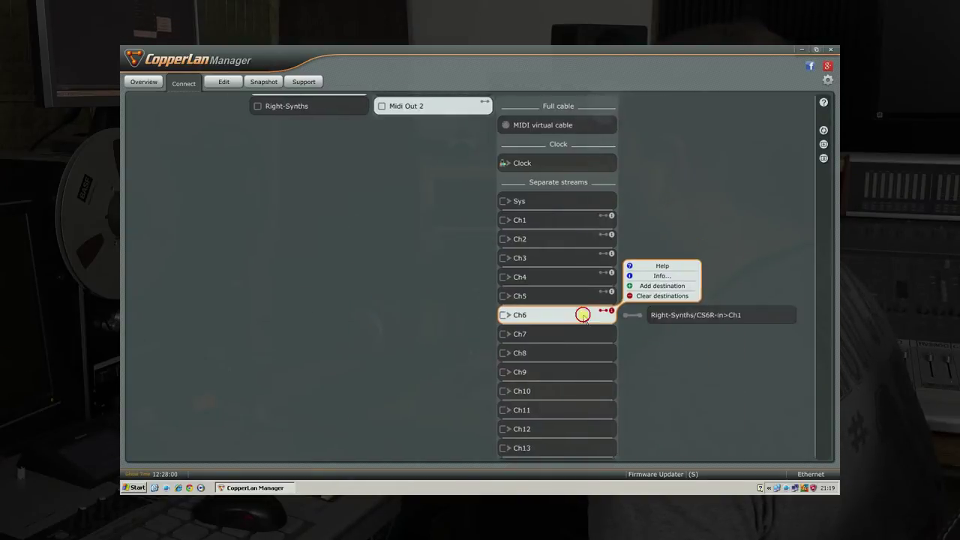
- Connect Ch7 of the MV-8800's Midi Out 2 to MIDI Out 7 on Right-Synths
left_click(623, 336)
left_click(404, 236)
left_click(530, 273)
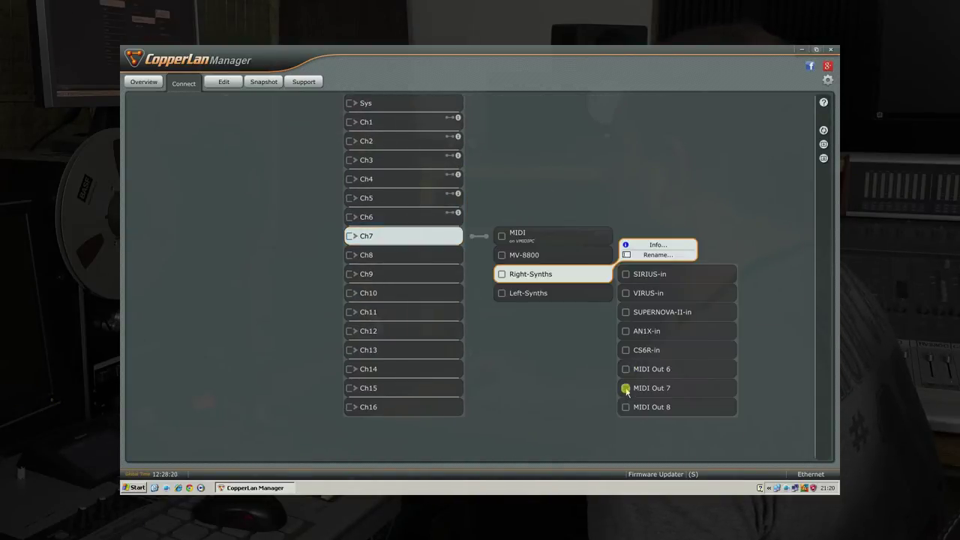
left_click(621, 385)
- Connect Ch8 of the MV-8800's Midi Out 2 to Ch1 of MIDI Out 8 on Right-Synths
left_click(407, 244)
left_click(536, 281)
left_click(649, 419)
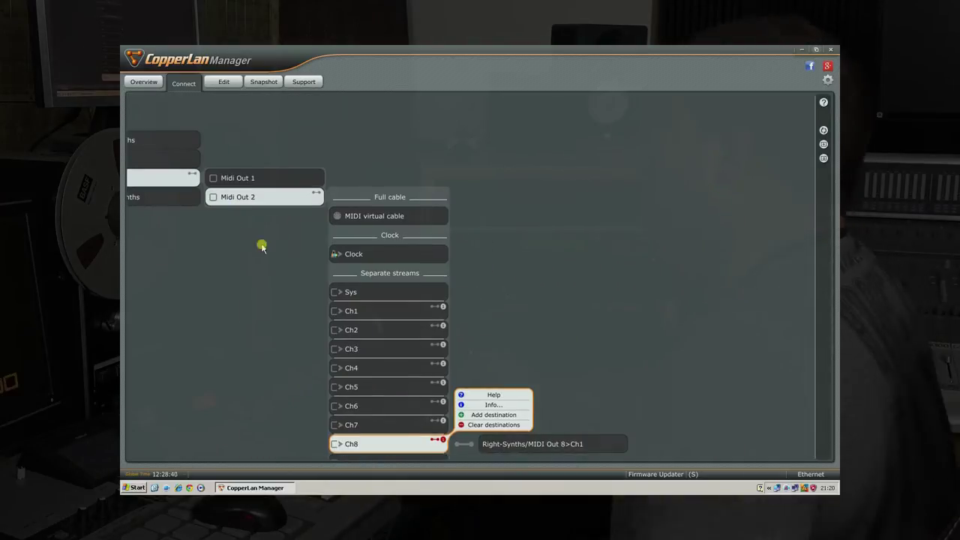
- Add a destination to Ch9 of the MV-8800's Midi Out 2 and connect Ch10 to Ch1 of CZ1_in on Left-Synths
left_click(300, 360)
left_click(375, 277)
left_click(677, 446)
left_click(642, 345)
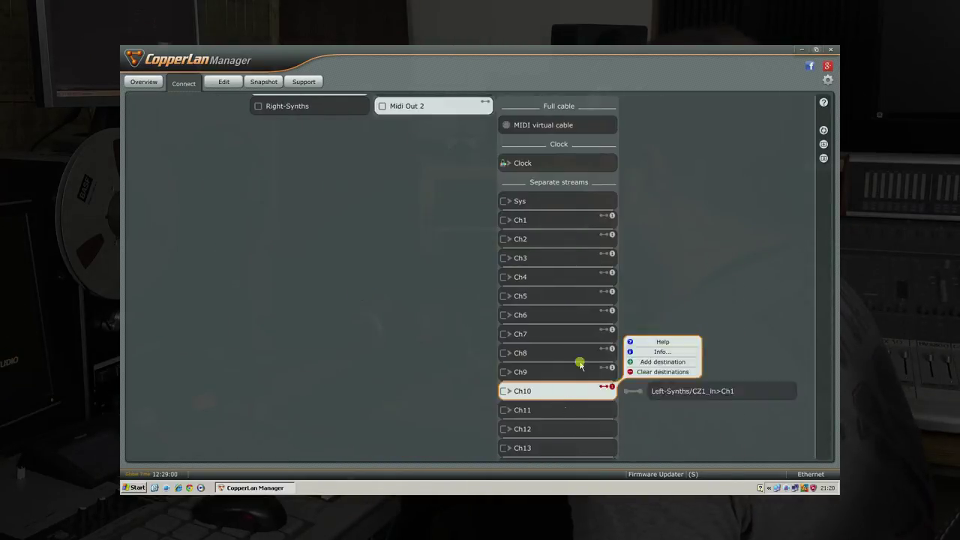
- Add a synth destination to each of Ch11 and Ch12 of the MV-8800's Midi Out 2
left_click(278, 278)
left_click(428, 337)
left_click(643, 382)
left_click(396, 280)
left_click(525, 338)
left_click(603, 347)
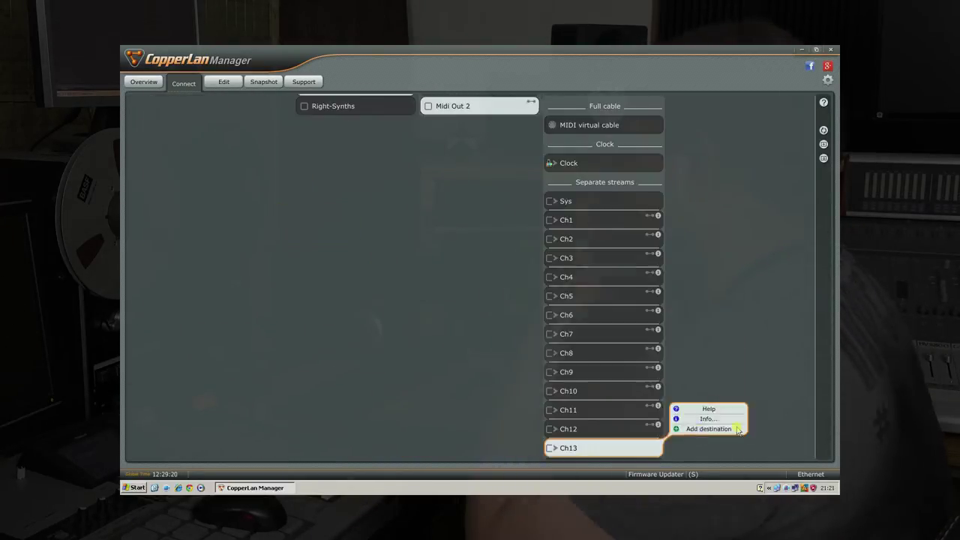
- Add destinations to Ch13 and Ch14 of the MV-8800's Midi Out 2 and route Ch15 to Left-Synths
left_click(322, 215)
left_click(467, 250)
left_click(566, 447)
left_click(611, 413)
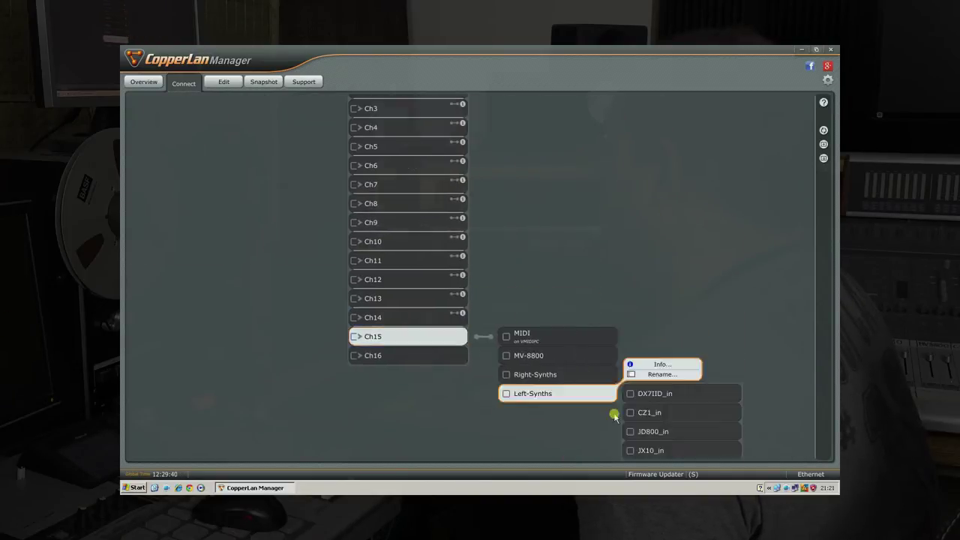
left_click(632, 305)
left_click(615, 311)
left_click(501, 234)
left_click(538, 307)
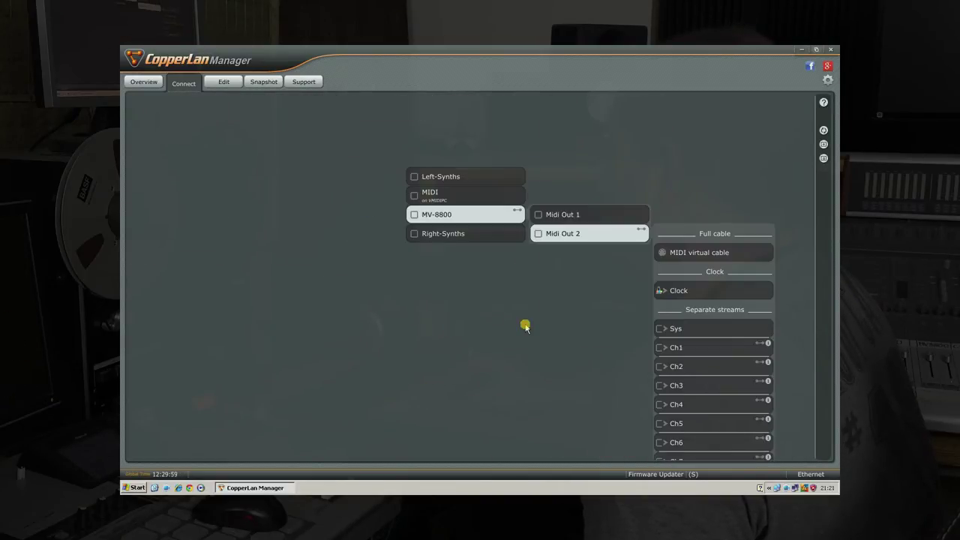
- Show the VMidi ports of the MIDI device on VMIDIPC in the Connect view
left_click_drag(346, 193, 347, 217)
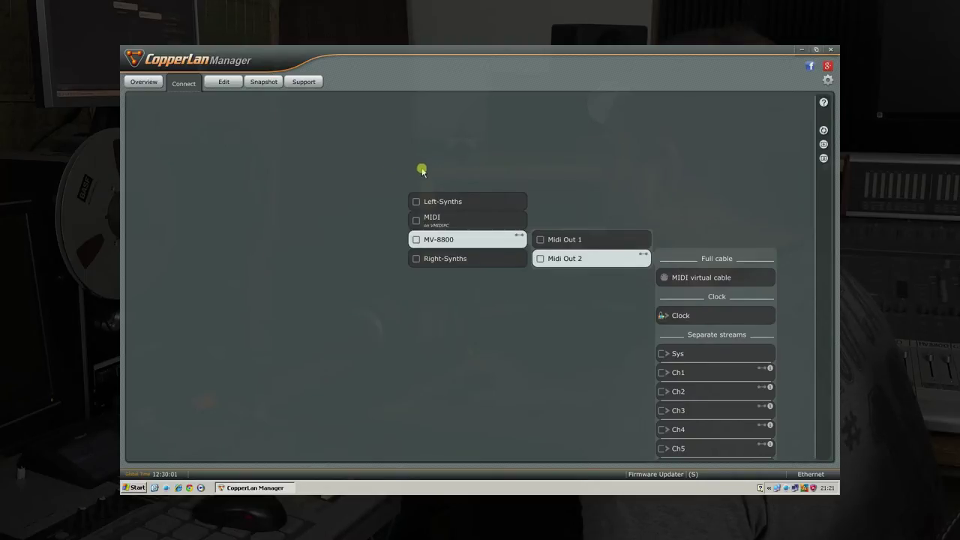
left_click_drag(381, 133, 392, 218)
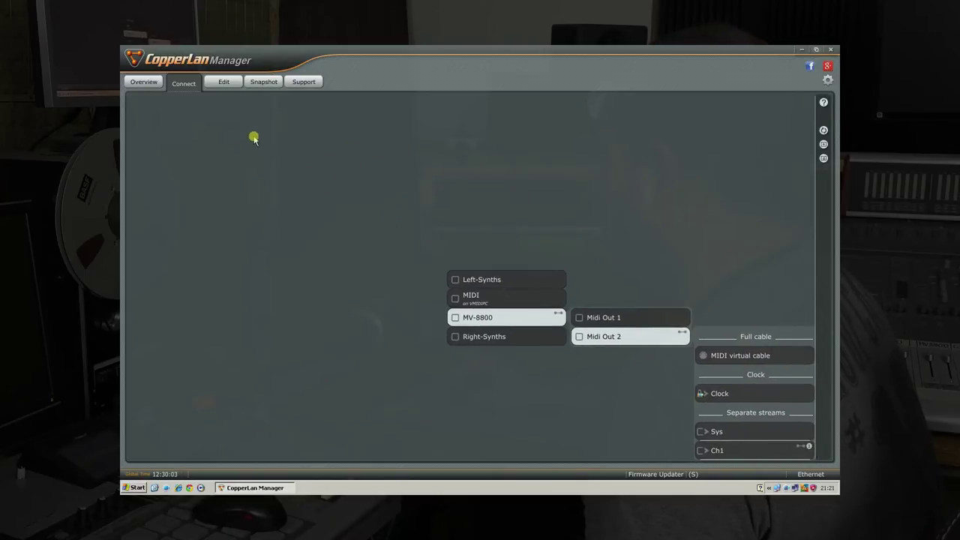
left_click(500, 300)
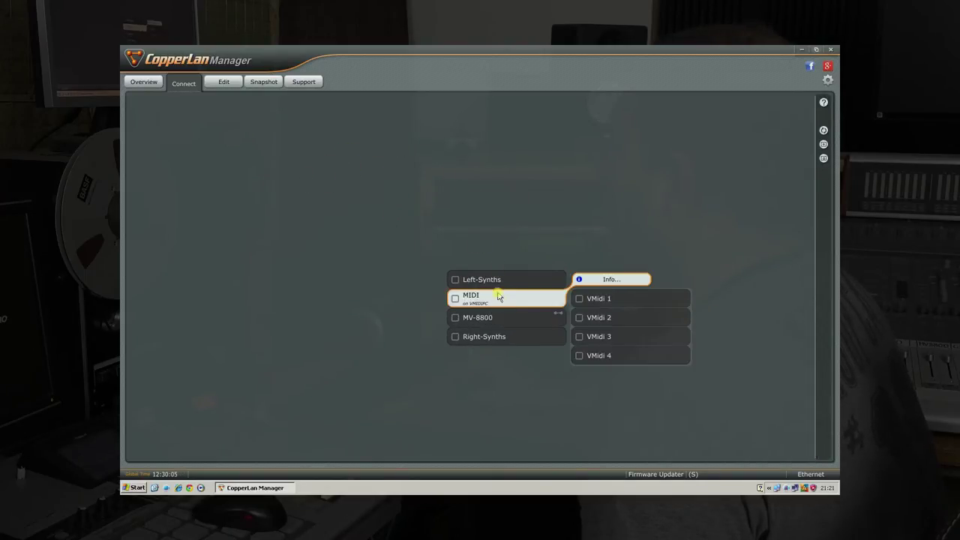
- Rearrange the device overview so MIDI stands apart from MV-8800, with Left-Synths above and Right-Synths below the MV-8800's level
left_click(145, 83)
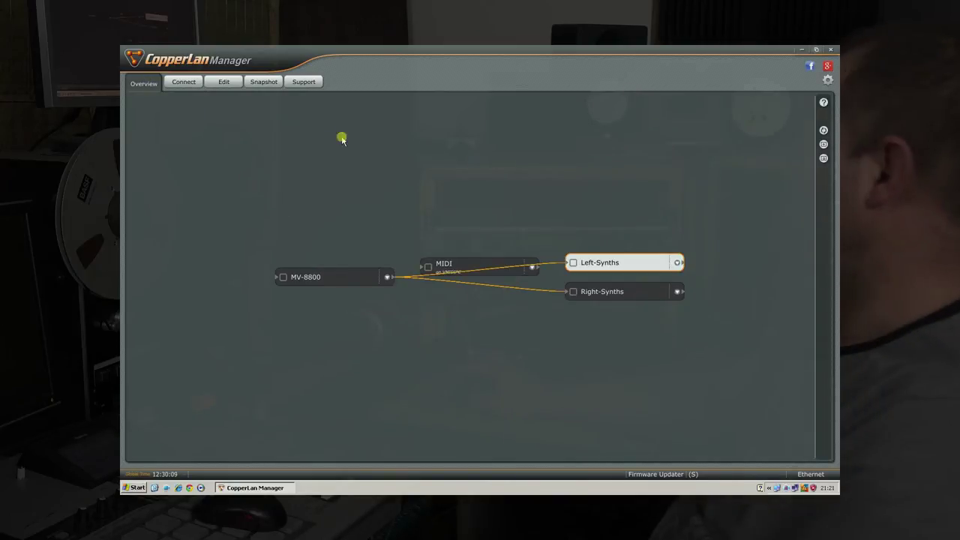
left_click_drag(482, 263, 300, 182)
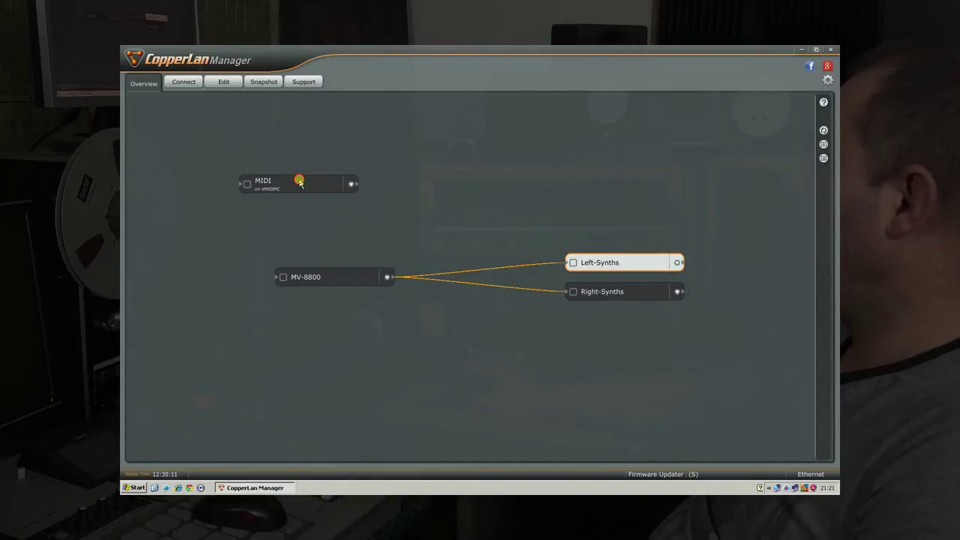
left_click_drag(333, 274, 391, 262)
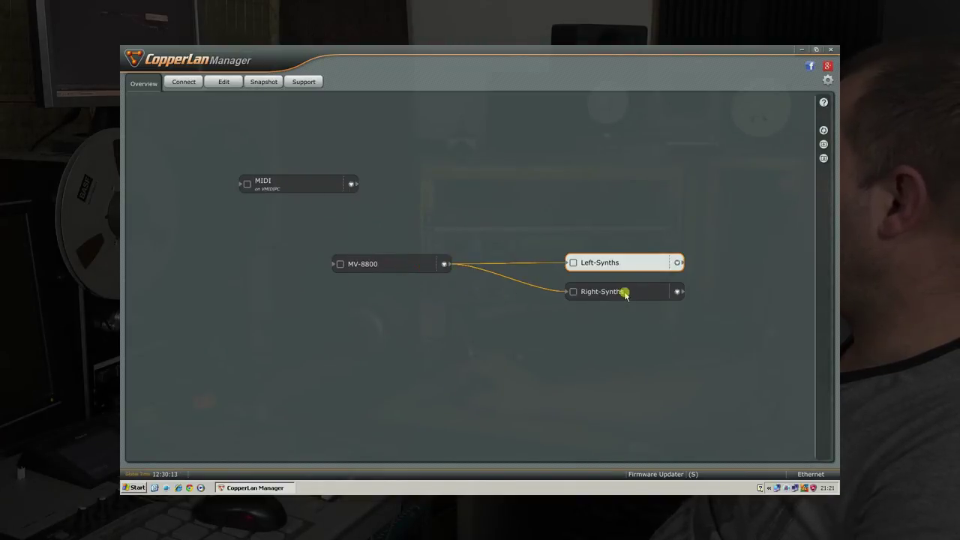
left_click_drag(626, 295, 608, 337)
left_click_drag(636, 262, 599, 185)
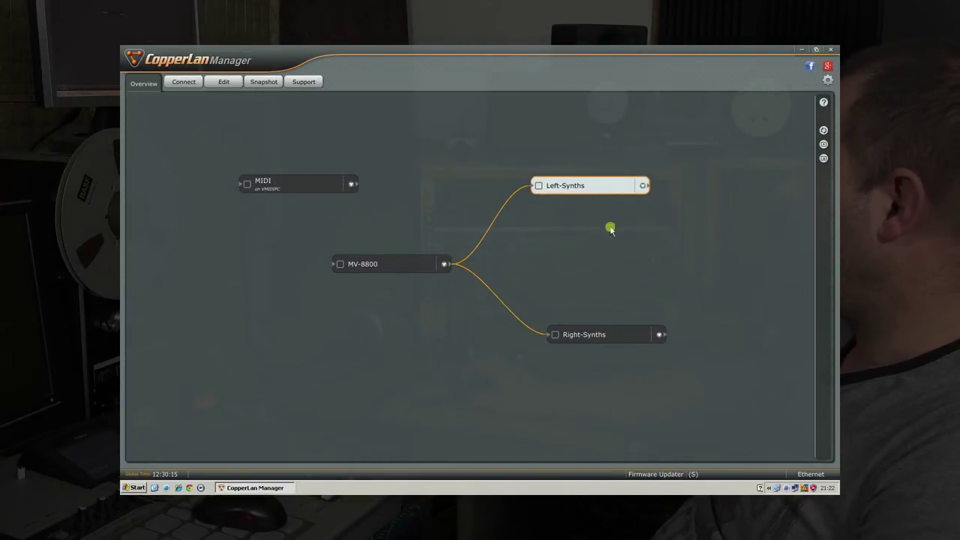
left_click_drag(617, 335, 596, 335)
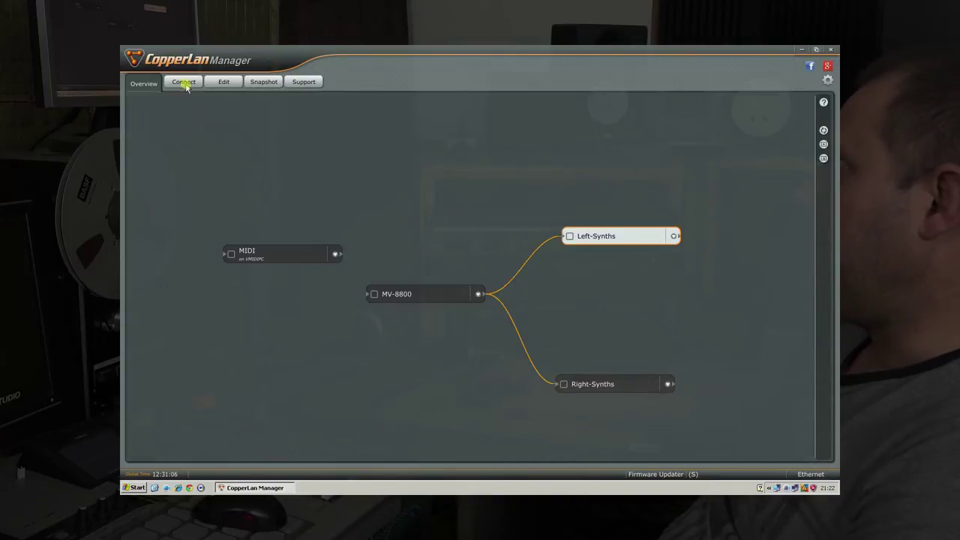
left_click_drag(435, 288, 457, 293)
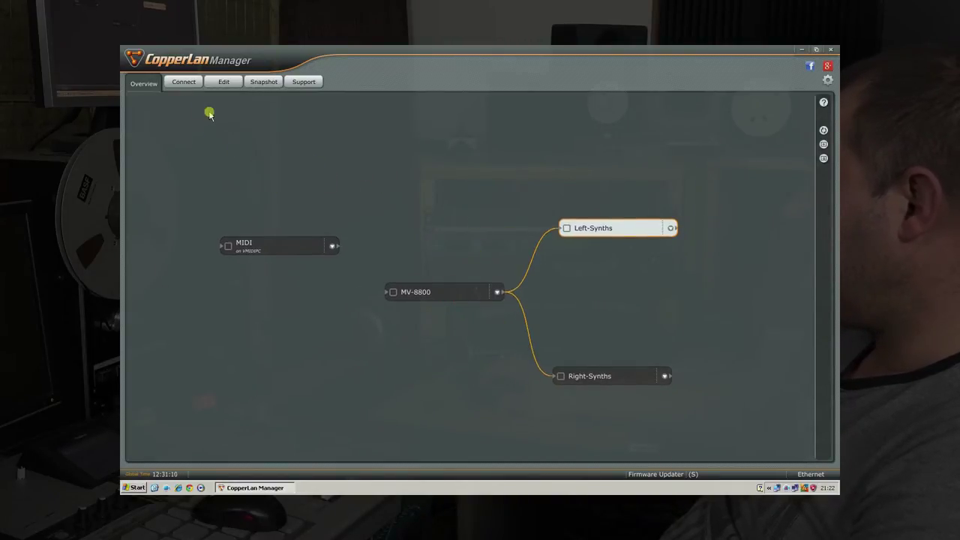
- Route Ch1 of the Left-Synths' JD800_out to Ch1 of the MV-8800's Midi In
left_click(183, 81)
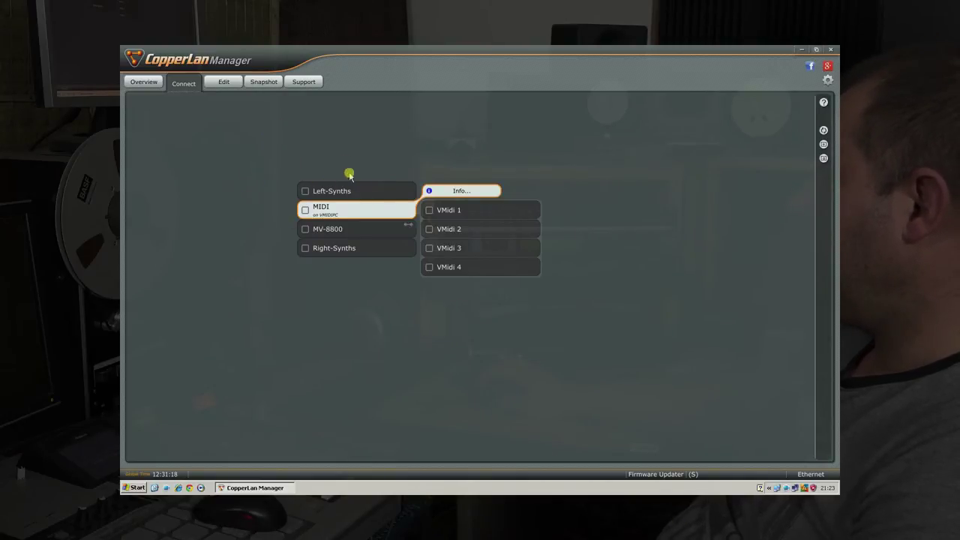
left_click(370, 191)
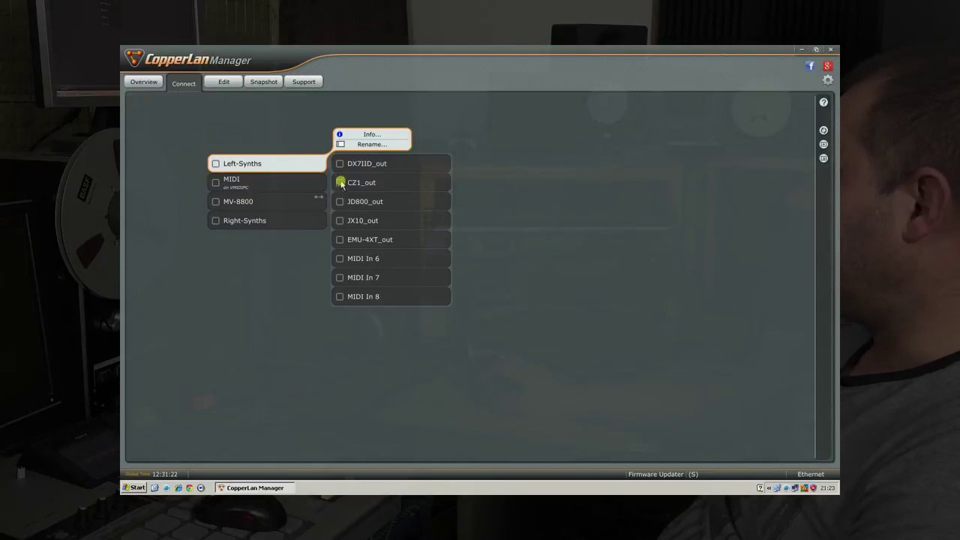
left_click(409, 204)
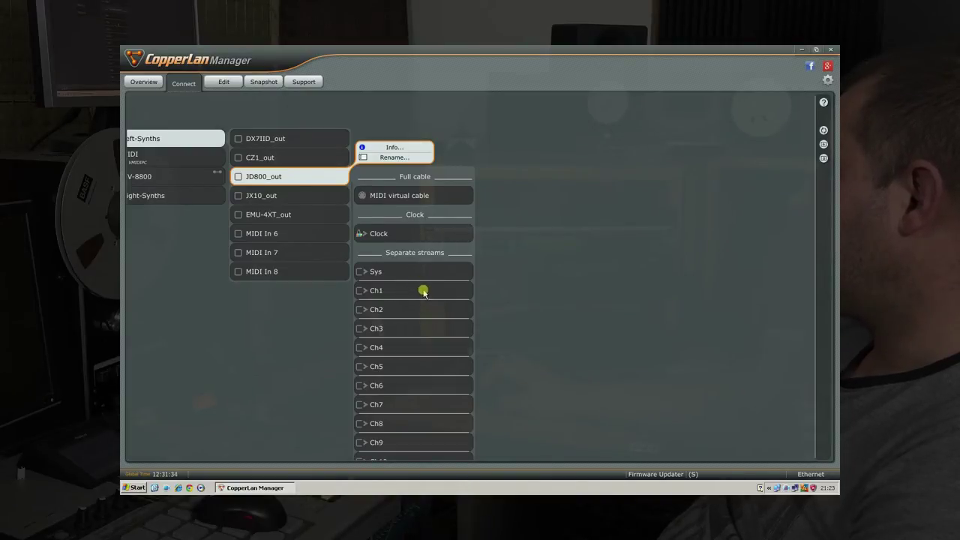
left_click(424, 292)
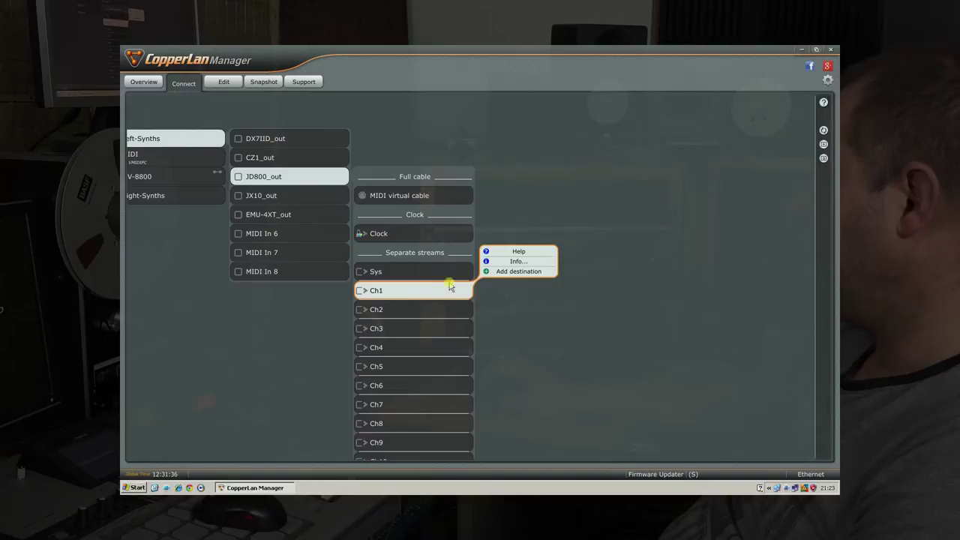
left_click(511, 271)
left_click(527, 259)
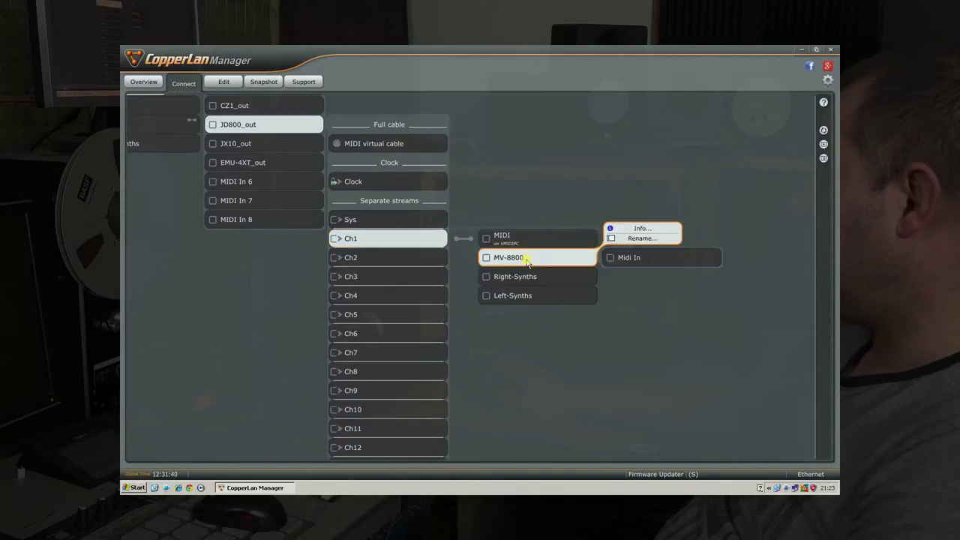
left_click(634, 259)
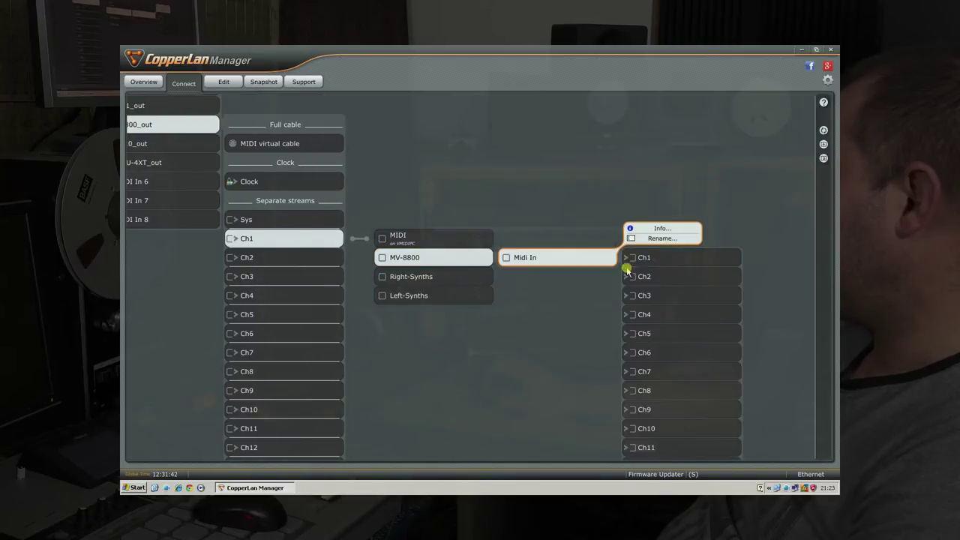
left_click(635, 259)
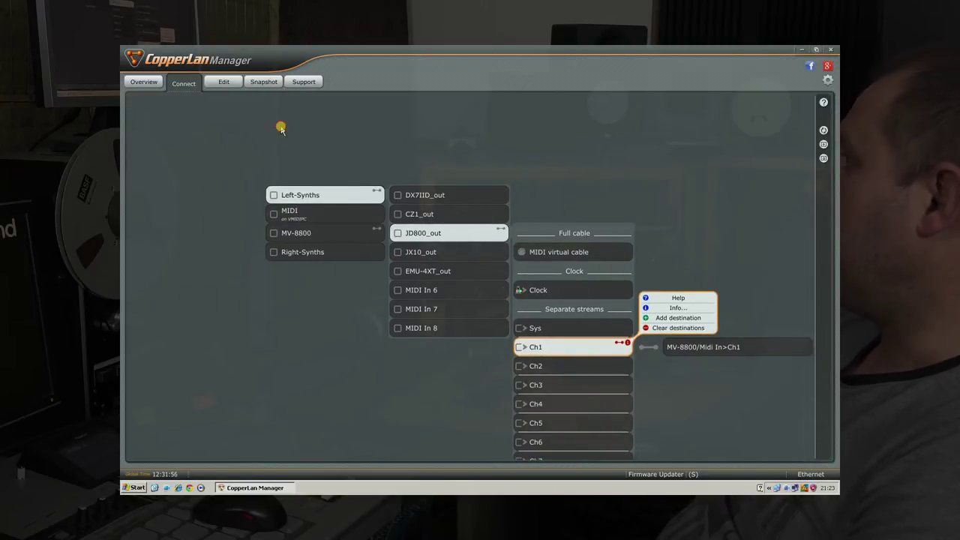
- Look through the ports of MIDI, MV-8800 and Right-Synths in the Connect view
left_click(424, 235)
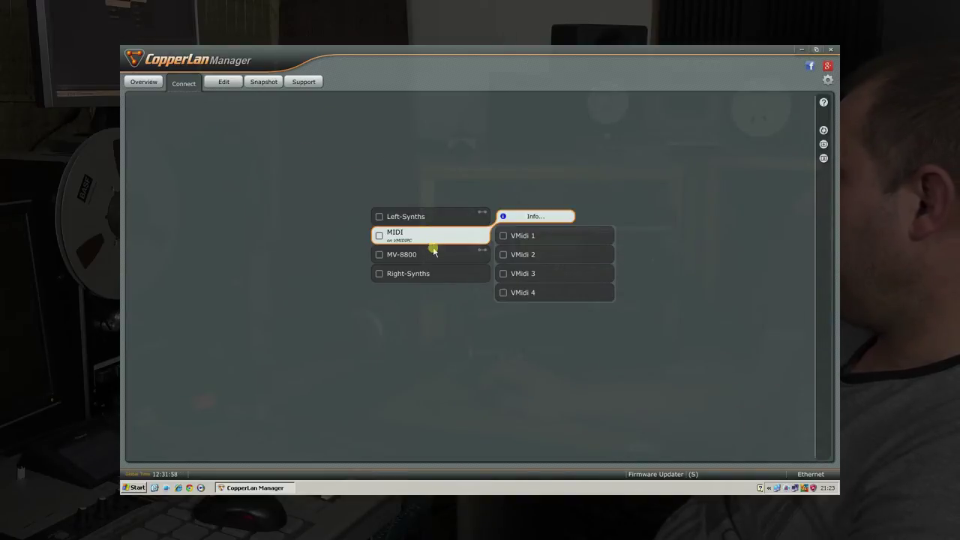
left_click(435, 254)
left_click(449, 275)
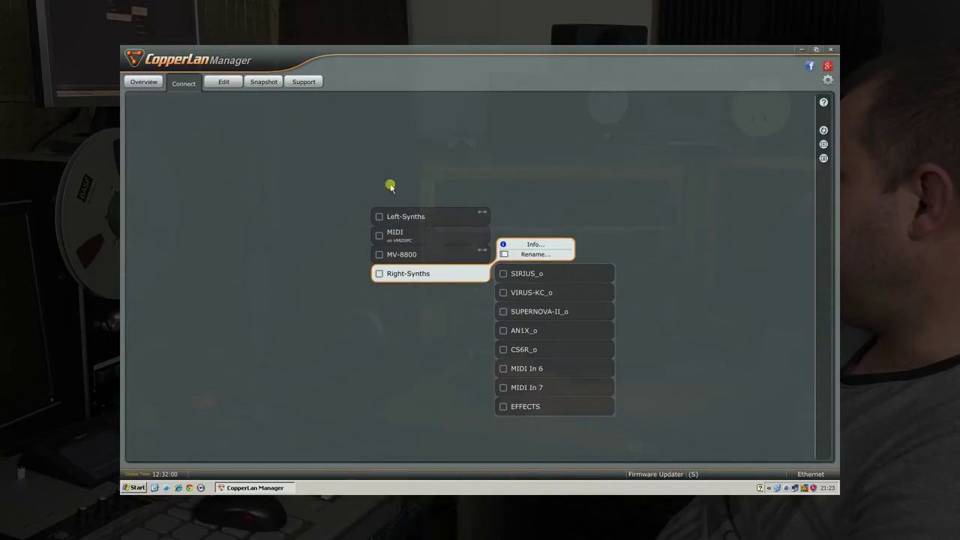
- Rearrange the device overview with MIDI set apart, Left-Synths directly above MV-8800, and Right-Synths lower down to its right
left_click(142, 83)
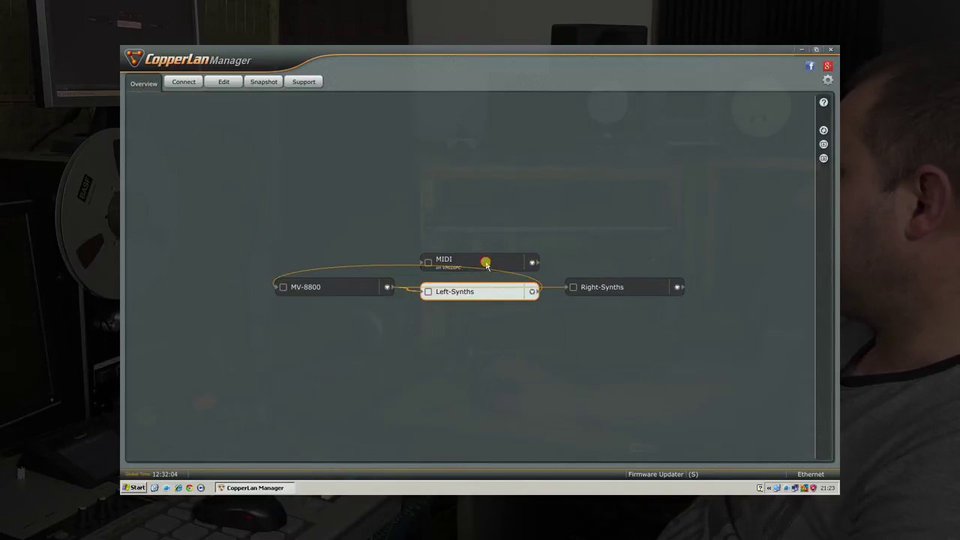
left_click_drag(486, 265, 273, 154)
left_click_drag(481, 297, 347, 211)
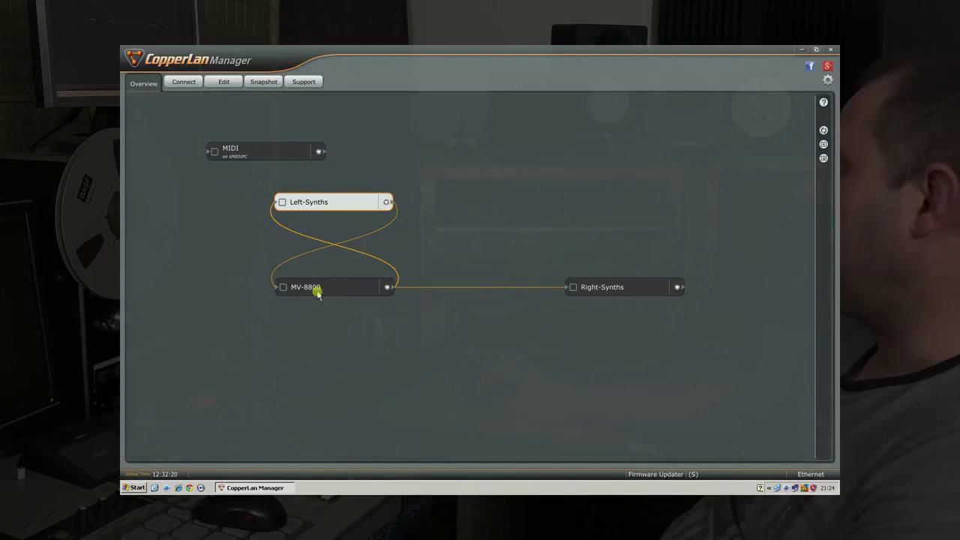
left_click_drag(649, 290, 593, 384)
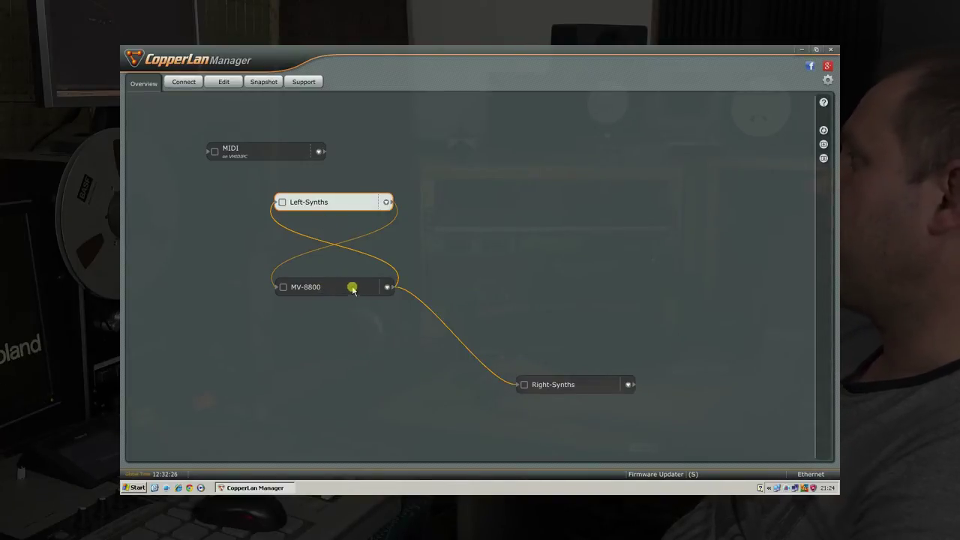
- Adjust the spacing between Left-Synths and MV-8800 in the overview and bring Right-Synths closer to MV-8800
left_click_drag(353, 289, 347, 298)
mouse_move(337, 203)
left_mouse_down()
mouse_move(360, 191)
mouse_move(328, 201)
left_mouse_up()
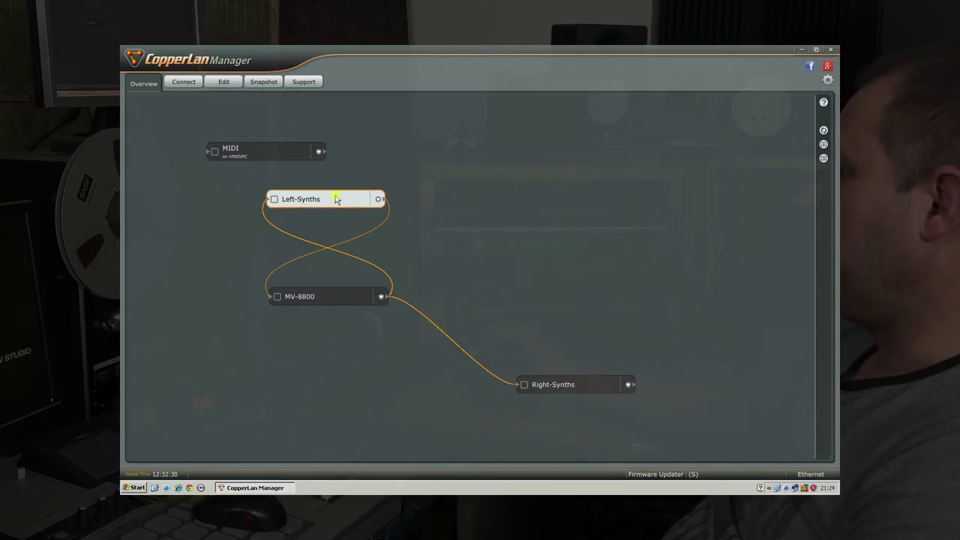
mouse_move(343, 197)
left_mouse_down()
mouse_move(322, 184)
mouse_move(348, 195)
left_mouse_up()
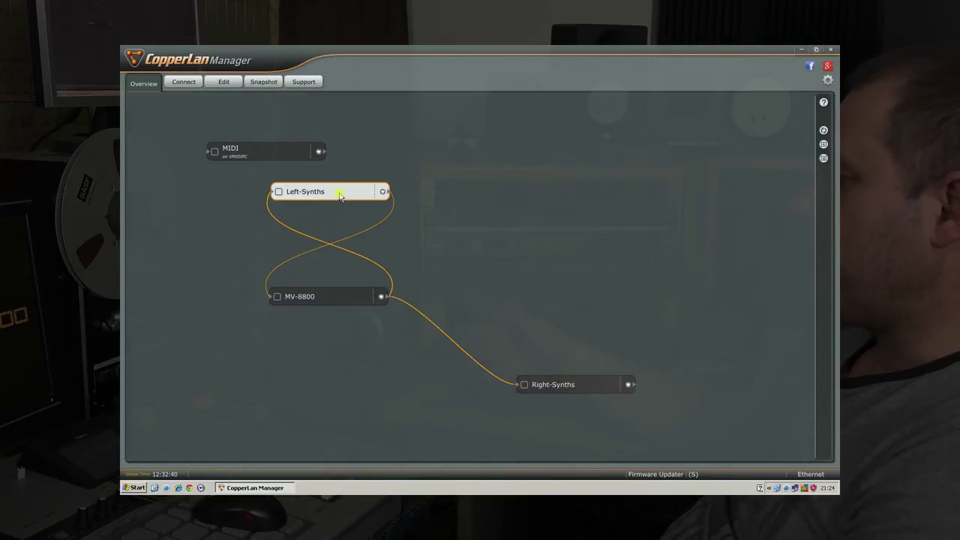
left_click_drag(368, 195, 353, 214)
left_click_drag(553, 389, 488, 338)
left_click_drag(334, 214, 355, 214)
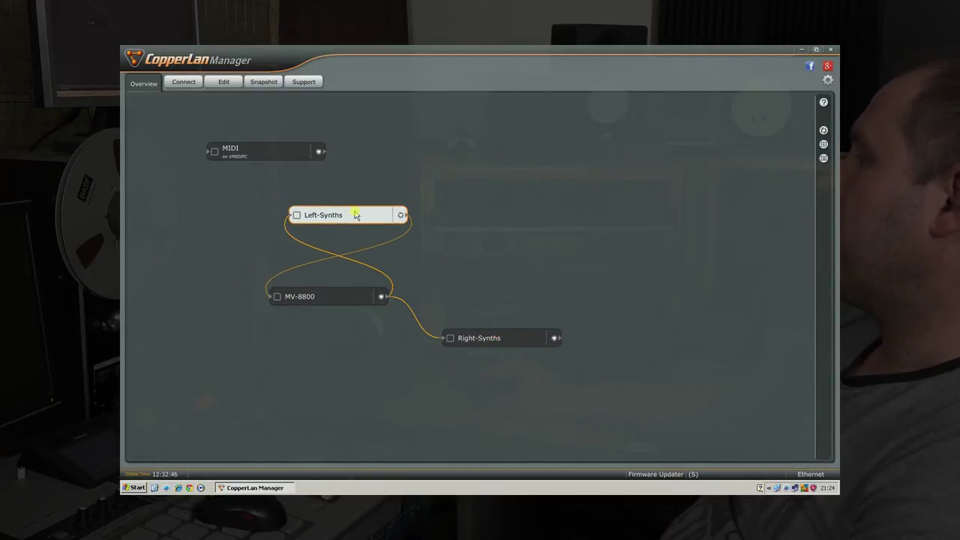
- Store a snapshot of the current CopperLan settings and review its storing log
left_click(264, 83)
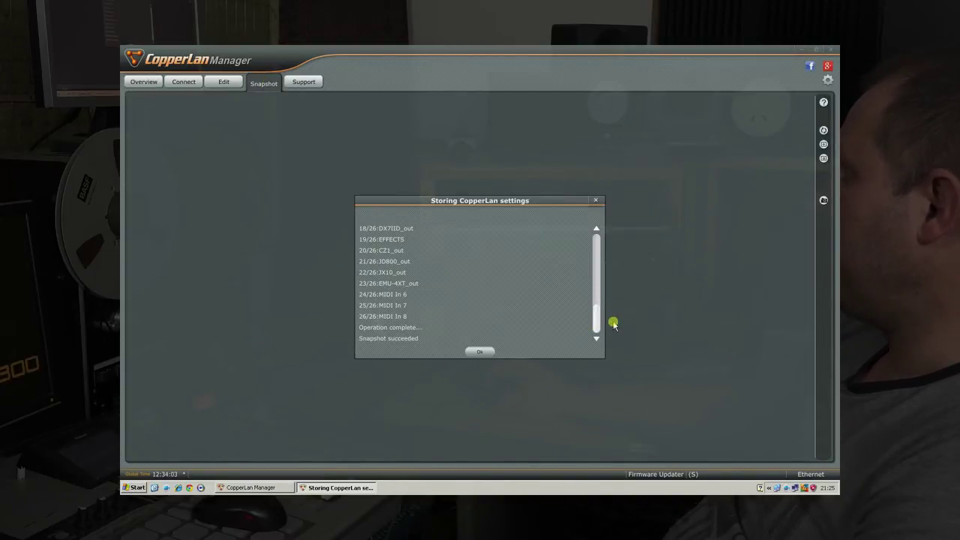
left_click_drag(597, 324, 591, 238)
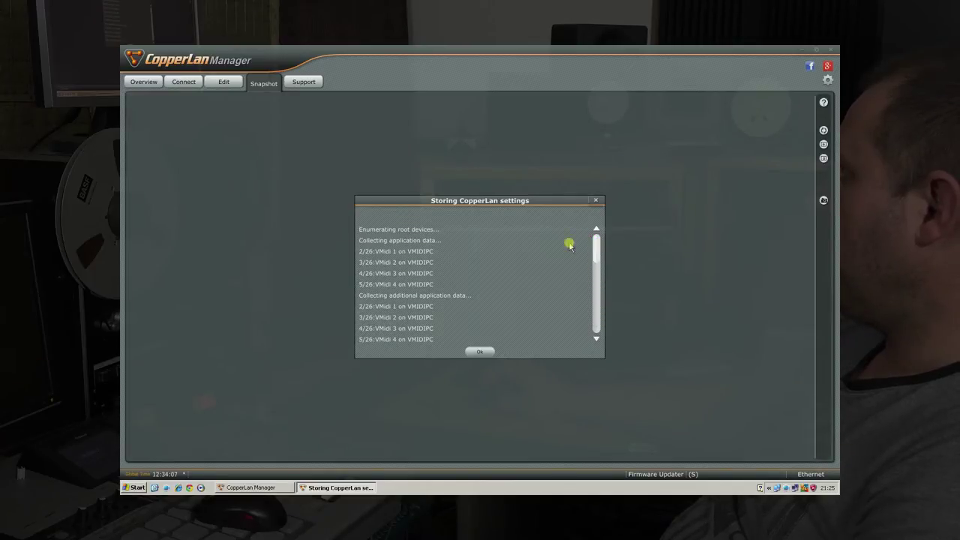
left_click_drag(595, 248, 558, 324)
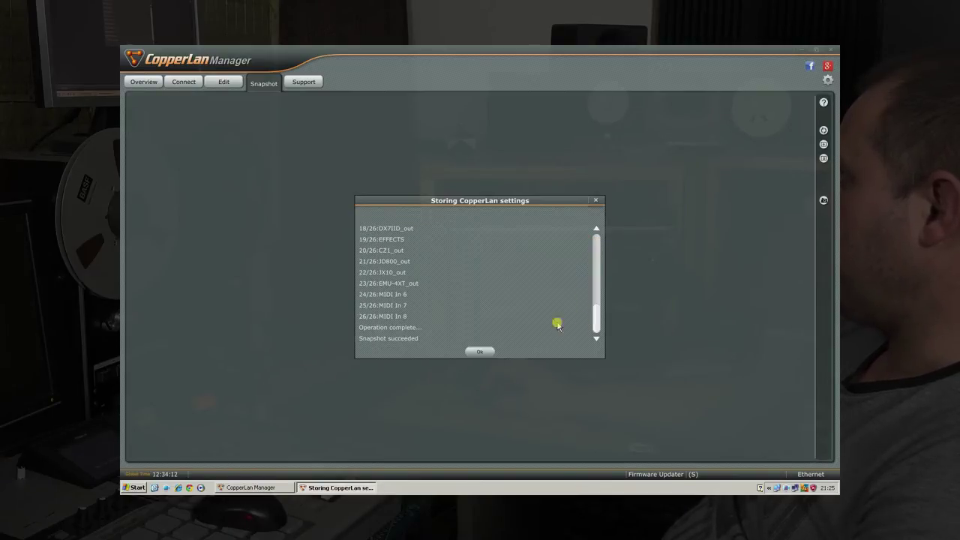
left_click(481, 352)
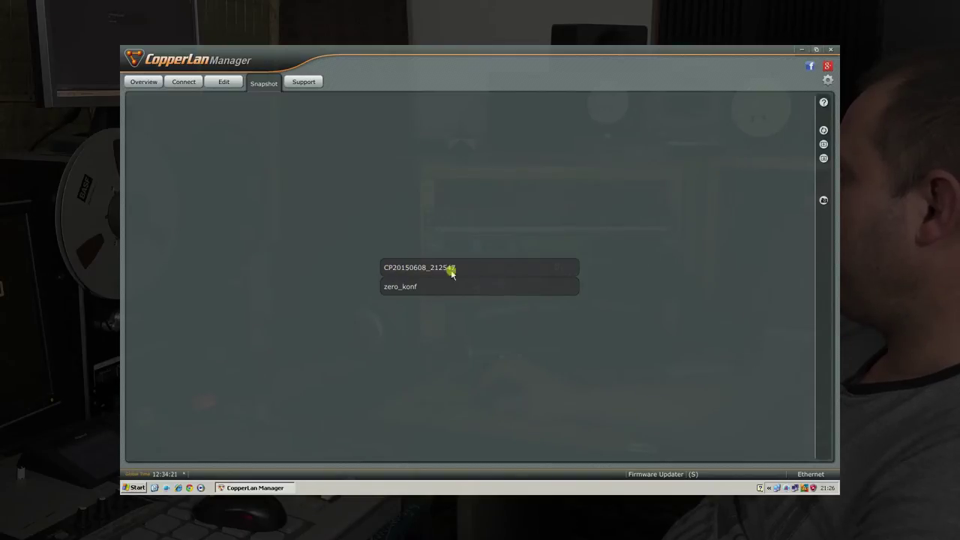
- Rename the new snapshot as MV_CENTER
left_click(479, 270)
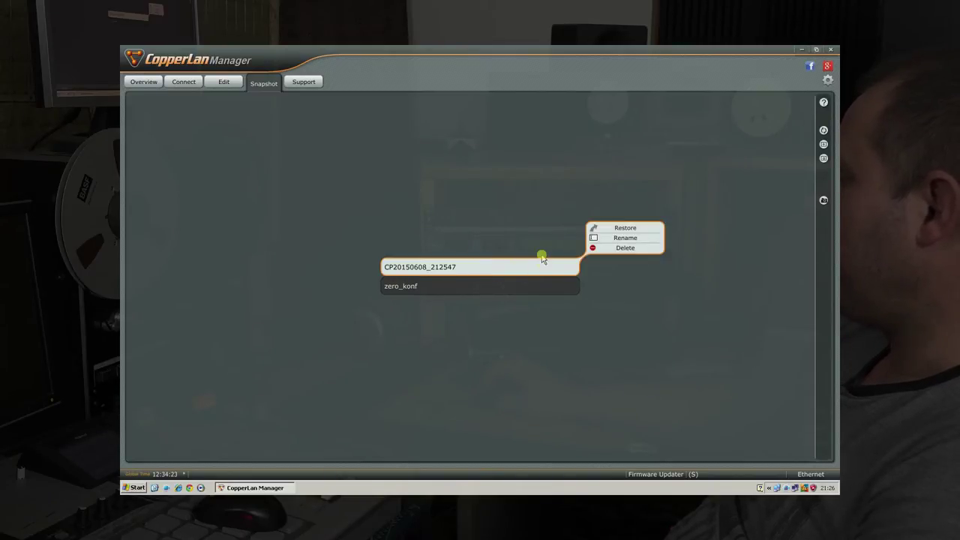
left_click(625, 238)
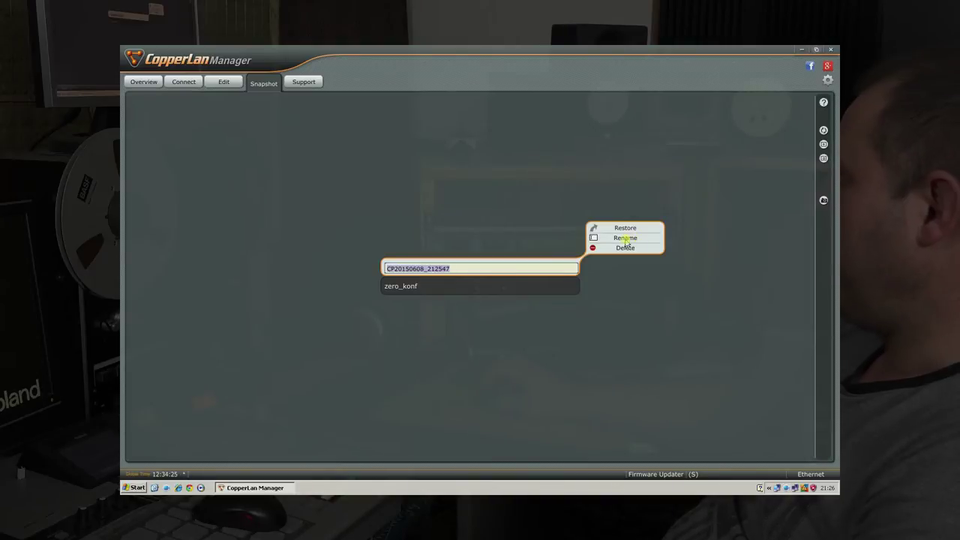
type("M")
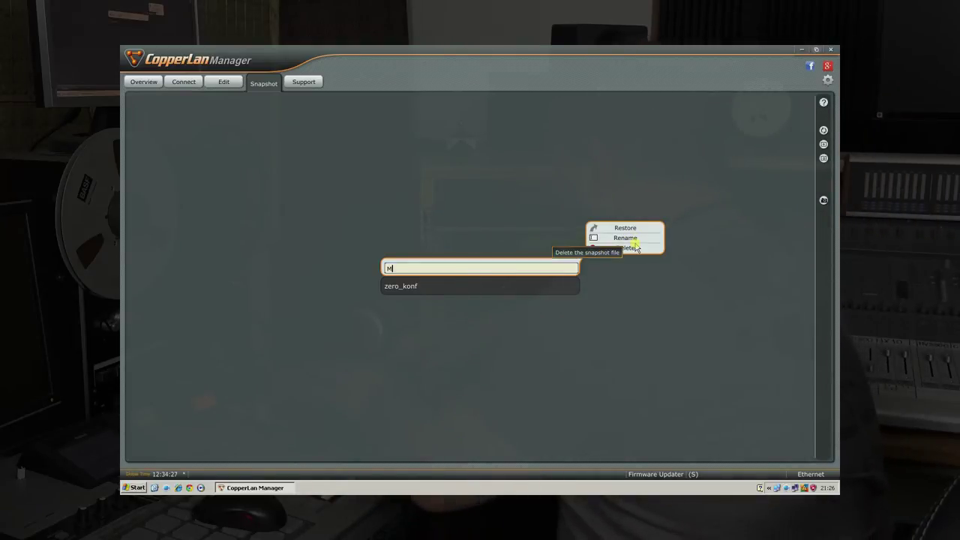
type("V_CANTER")
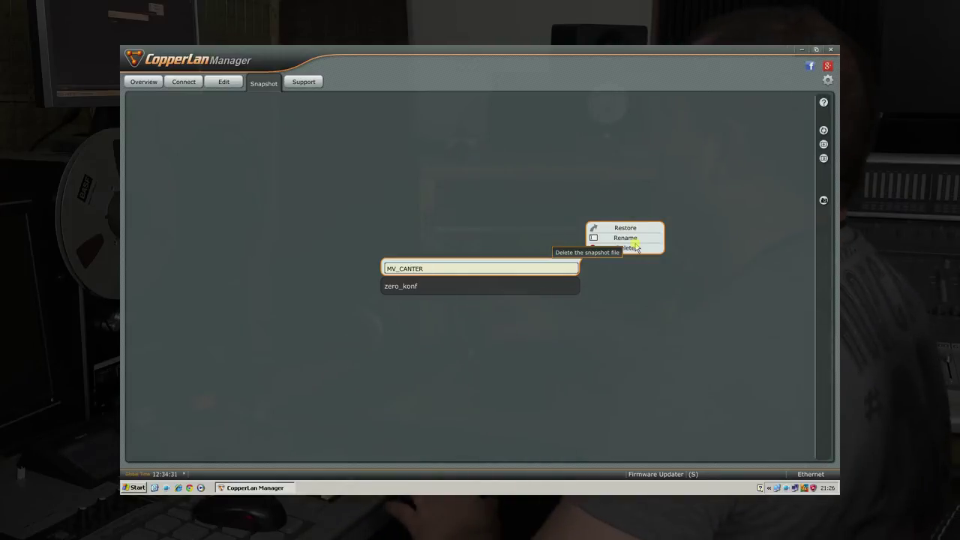
key("BackSpace")
key("BackSpace")
key("BackSpace")
key("BackSpace")
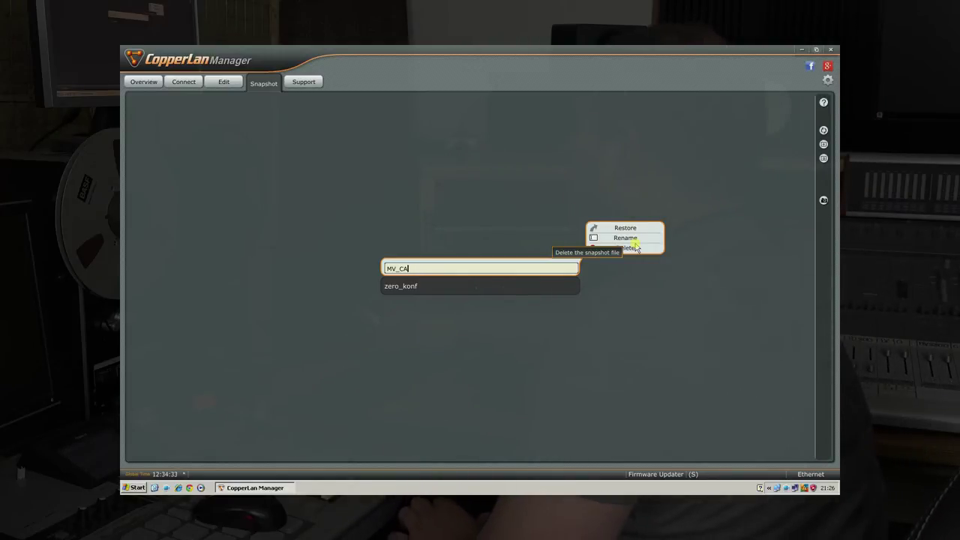
key("BackSpace")
type("ENTE")
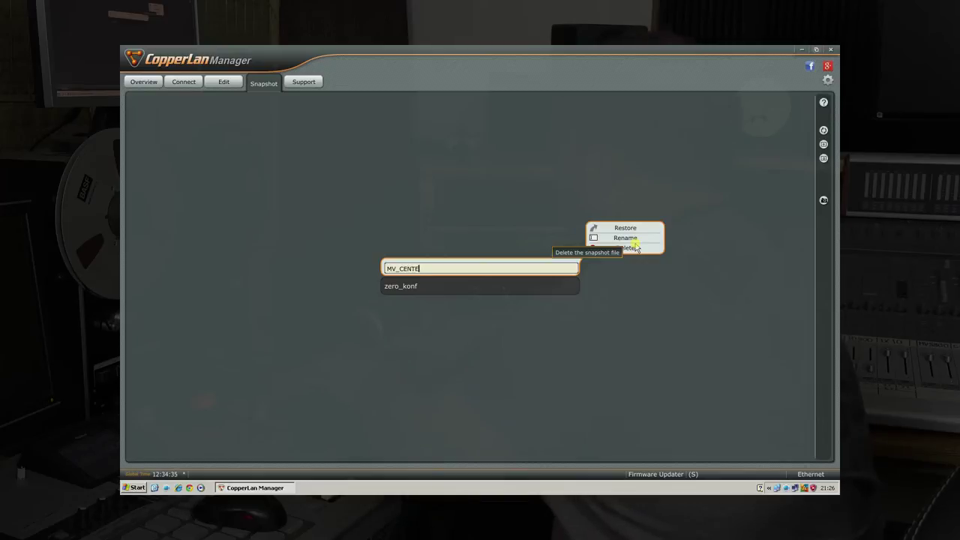
type("R")
key("Return")
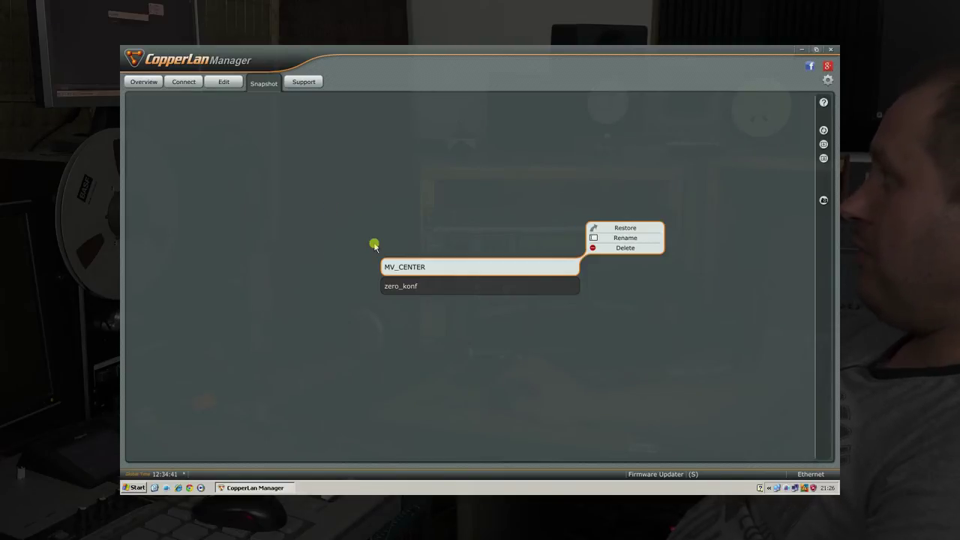
- In the overview, shift Left-Synths and MV-8800 slightly to the left and place Right-Synths further below MV-8800
left_click(143, 82)
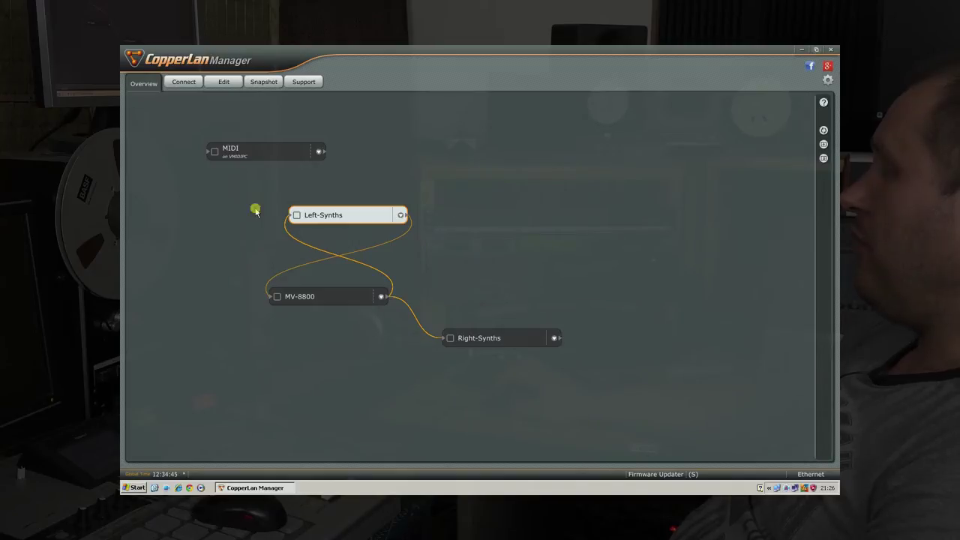
left_click_drag(364, 215, 348, 219)
left_click_drag(334, 301, 319, 296)
left_click_drag(503, 344, 474, 371)
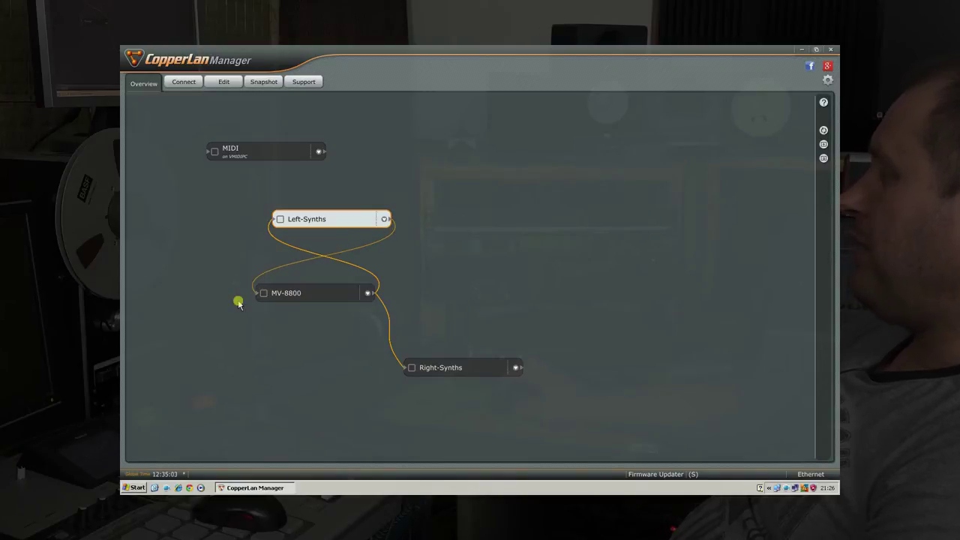
left_click_drag(215, 272, 283, 239)
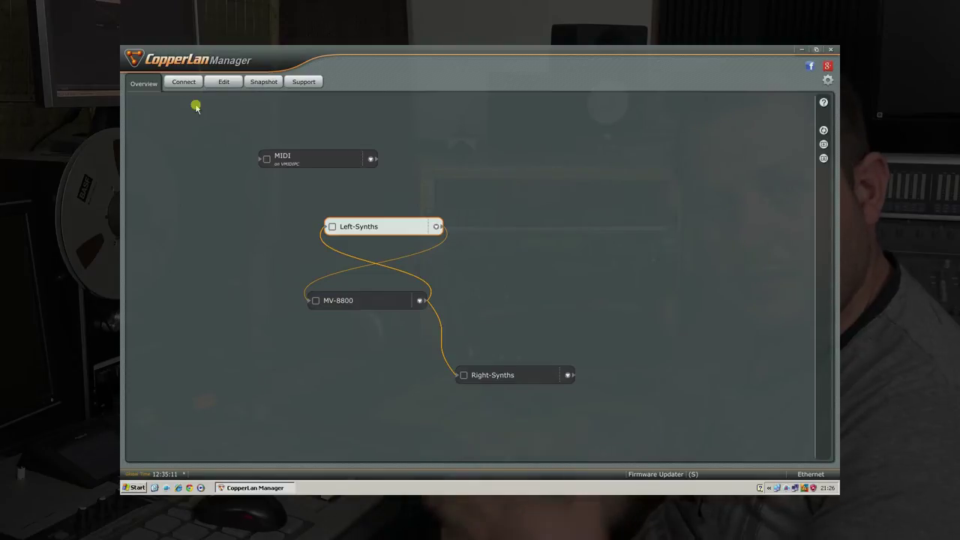
- Examine the channel connections of the MV-8800's Midi Out 2, including the destination of Ch1
left_click(184, 82)
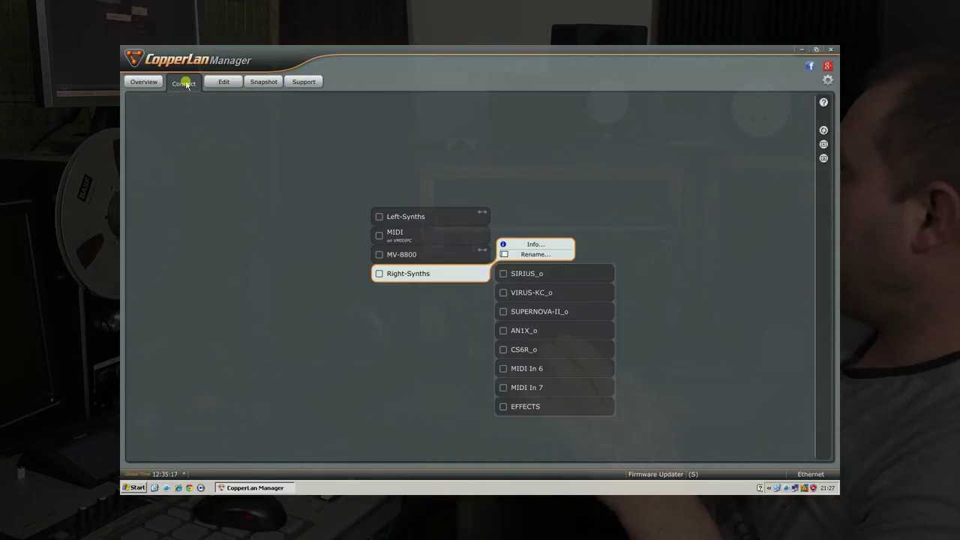
left_click_drag(340, 262, 293, 196)
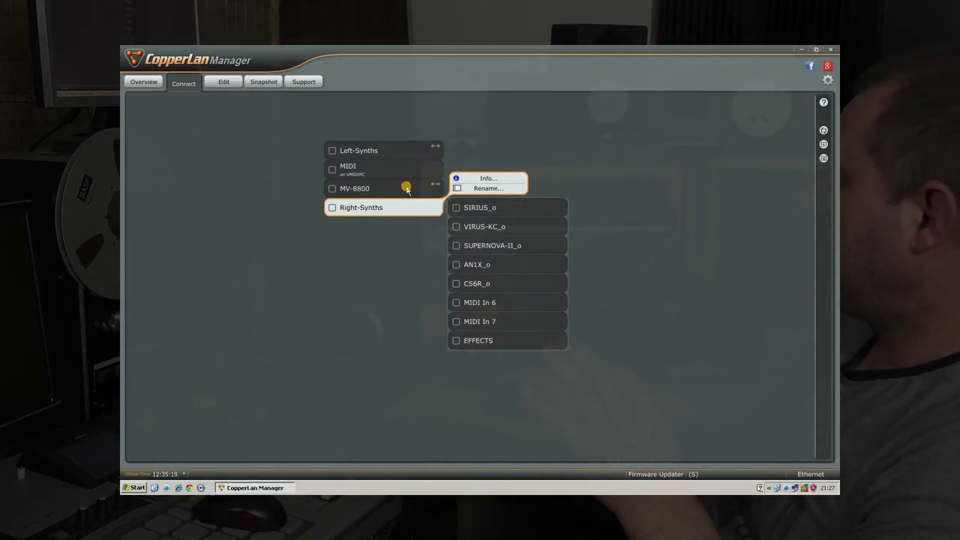
left_click(406, 189)
left_click(465, 202)
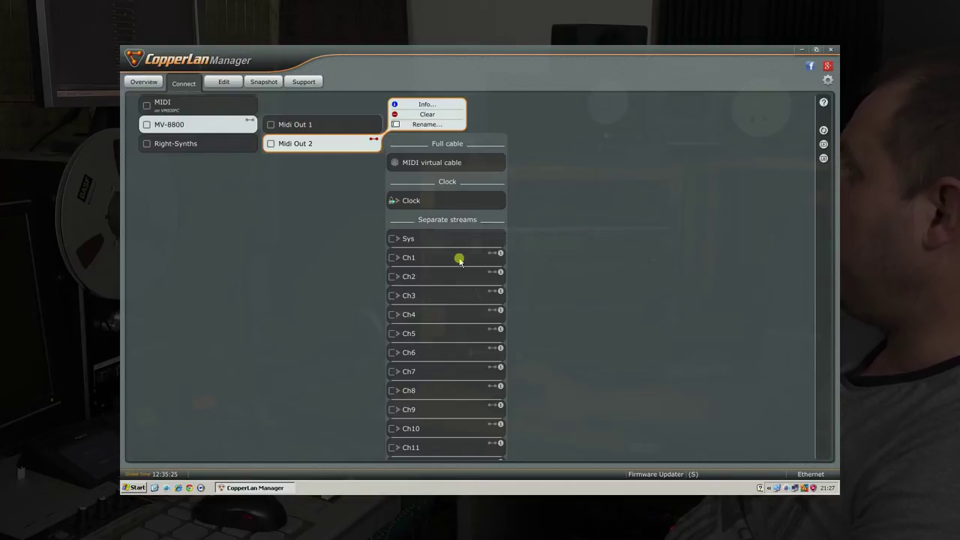
left_click(457, 258)
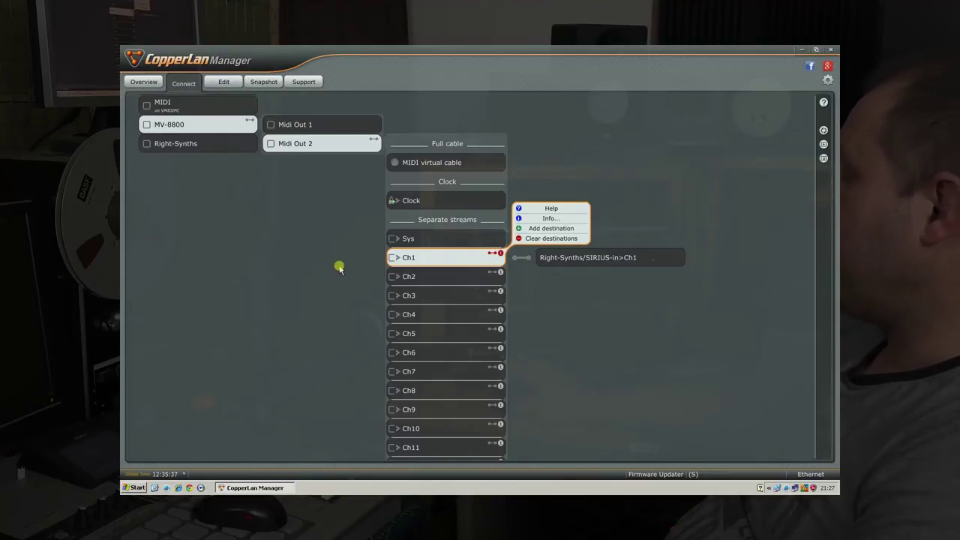
scroll(294, 224, "down", 2)
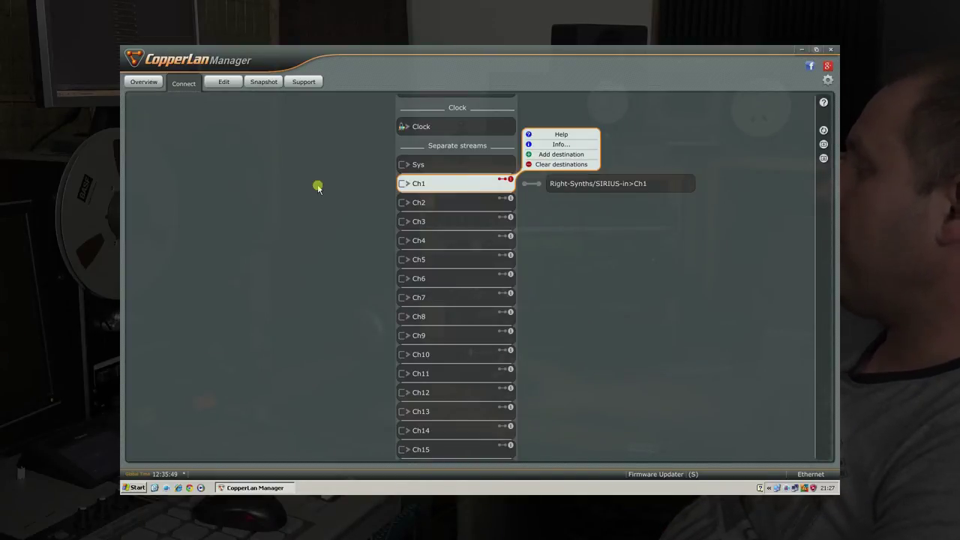
scroll(333, 180, "up", 3)
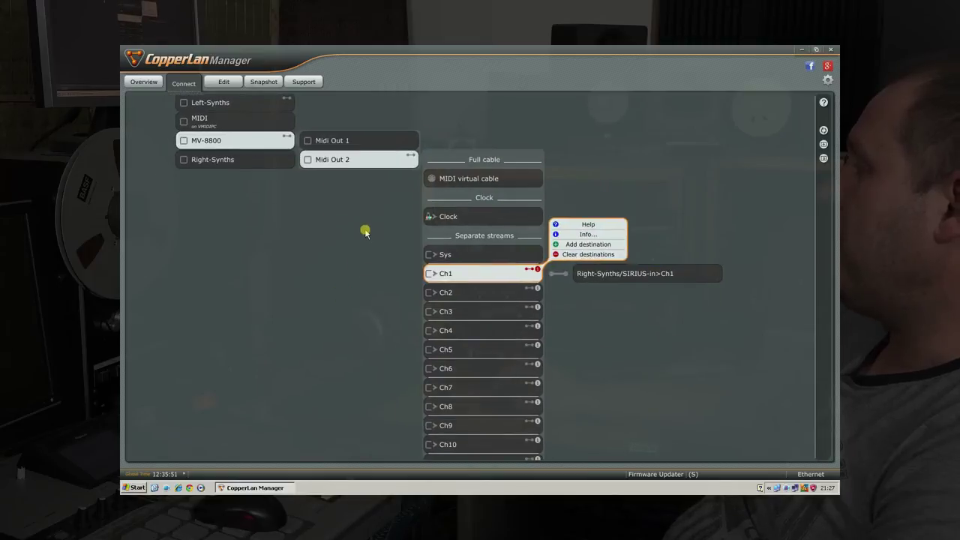
- Add the Left-Synths port DX7IID_in as a clock listener of the MV-8800's Midi Out 2
scroll(324, 217, "down", 1)
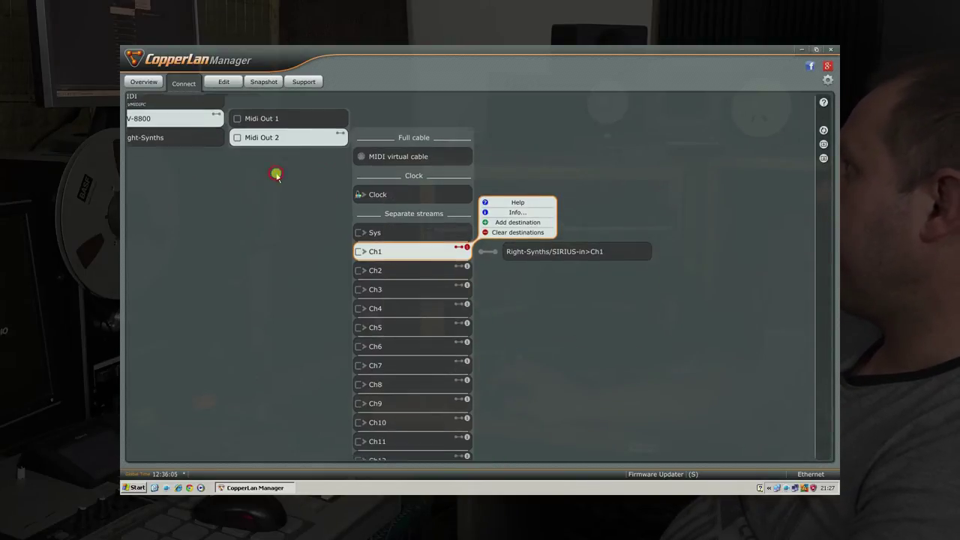
left_click(406, 194)
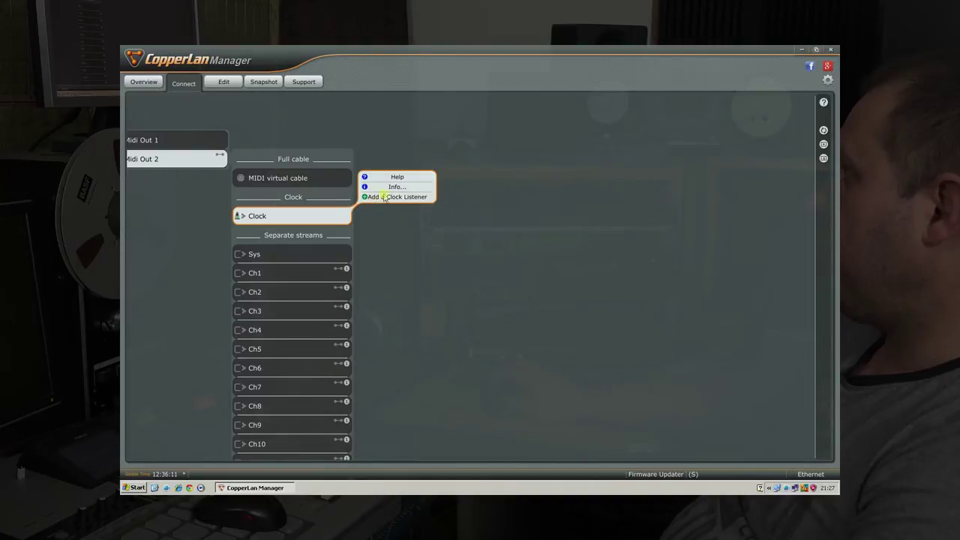
scroll(266, 219, "up", 2)
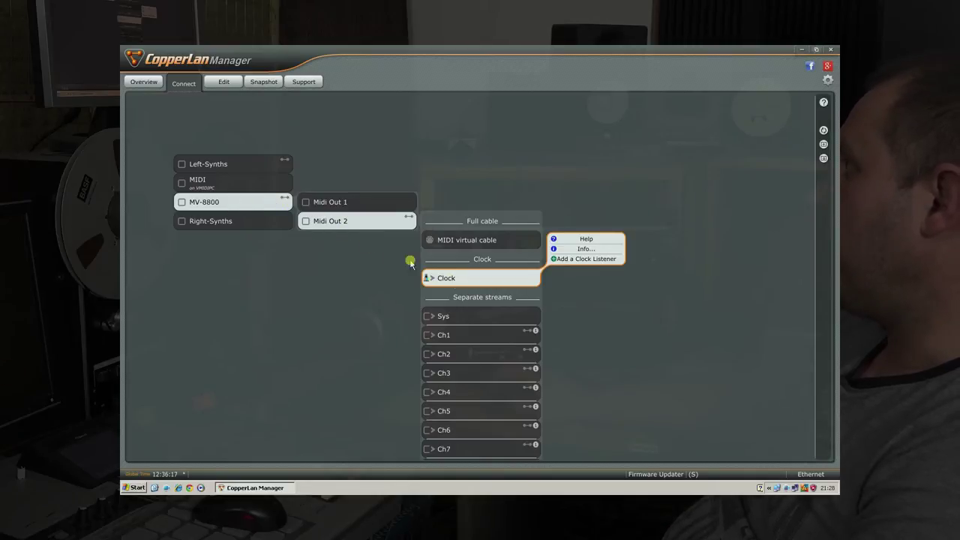
left_click_drag(487, 283, 364, 222)
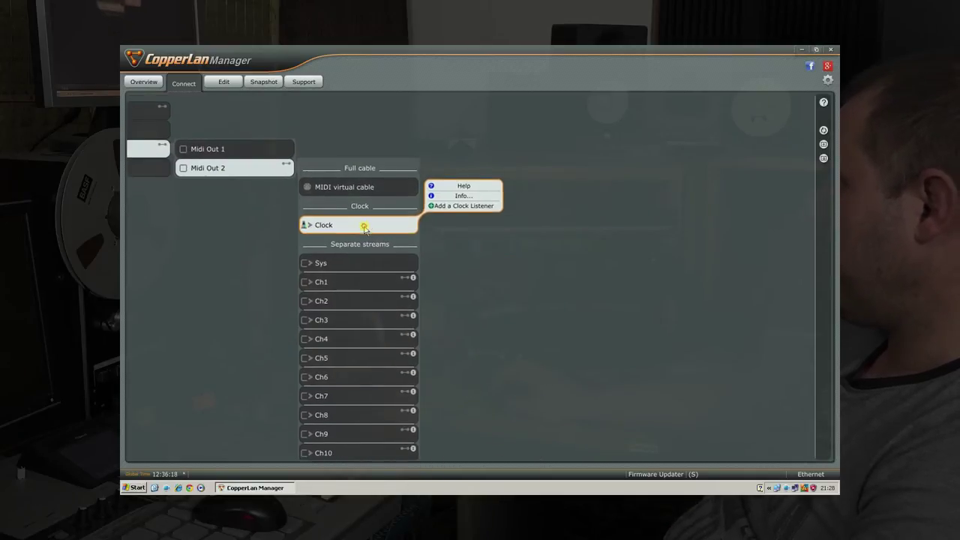
left_click(473, 194)
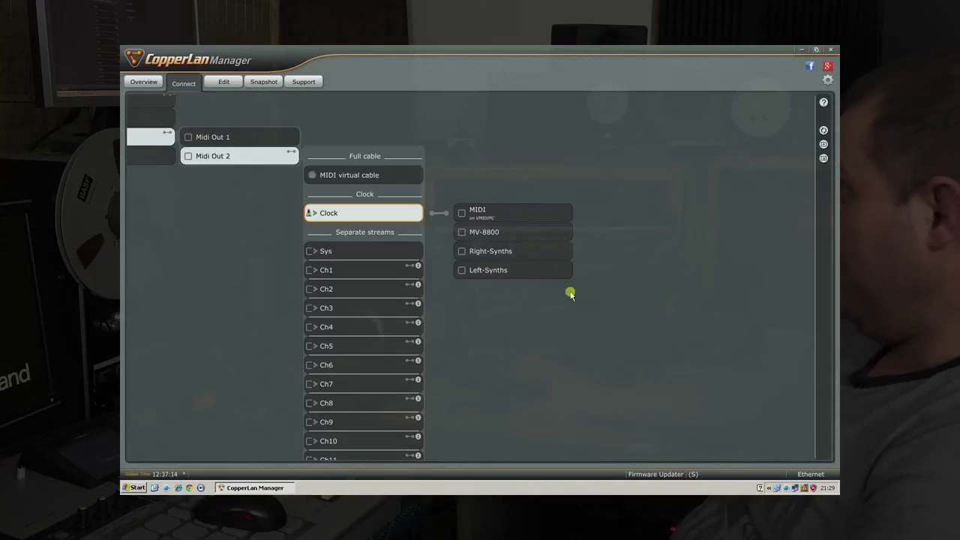
left_click(487, 272)
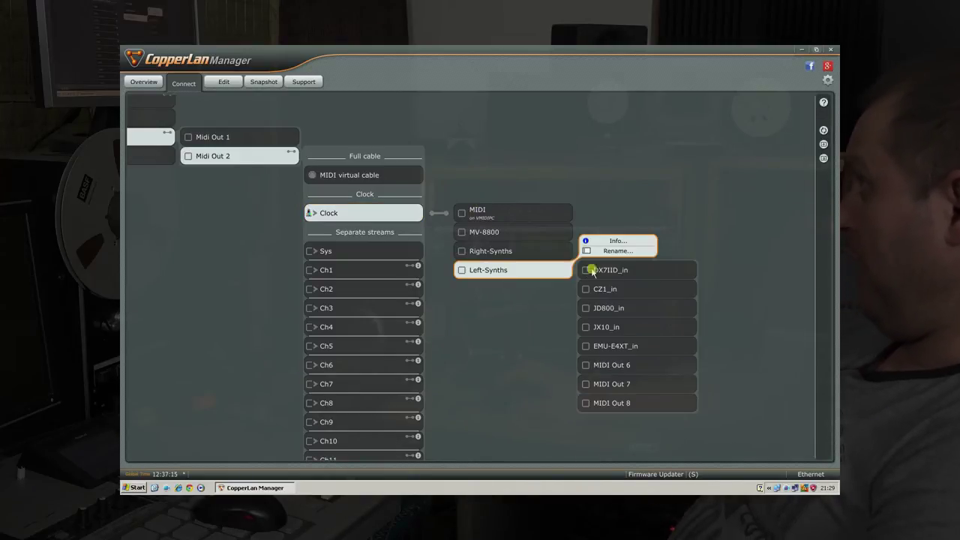
left_click(616, 270)
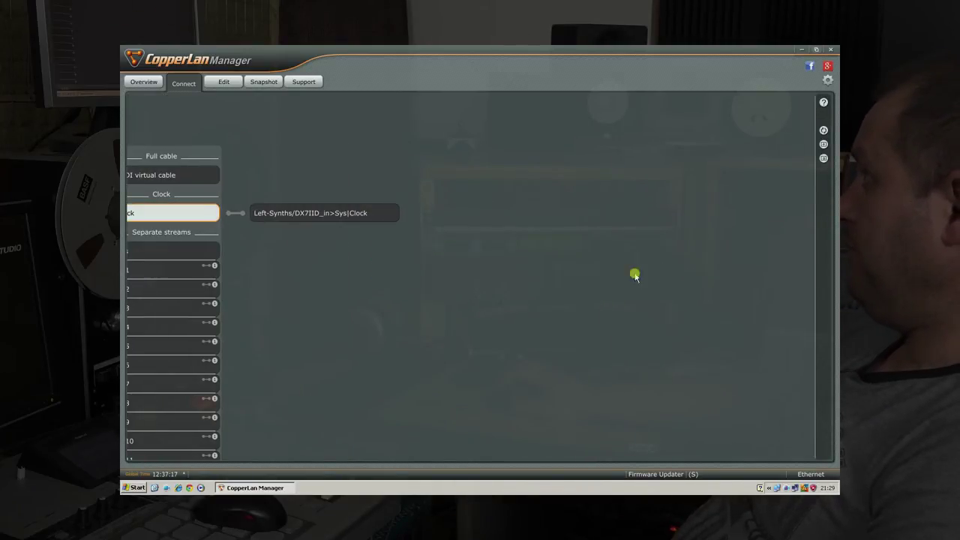
mouse_move(296, 218)
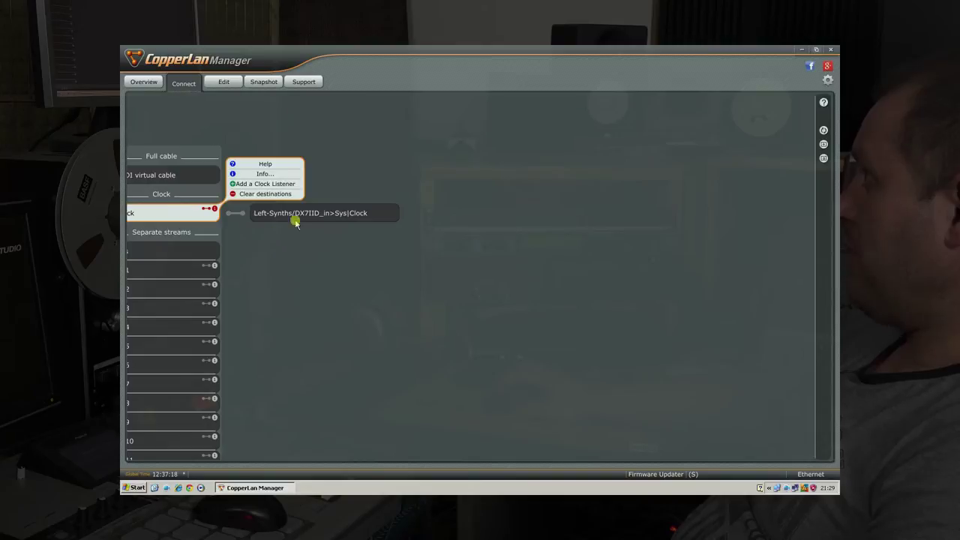
left_click(263, 183)
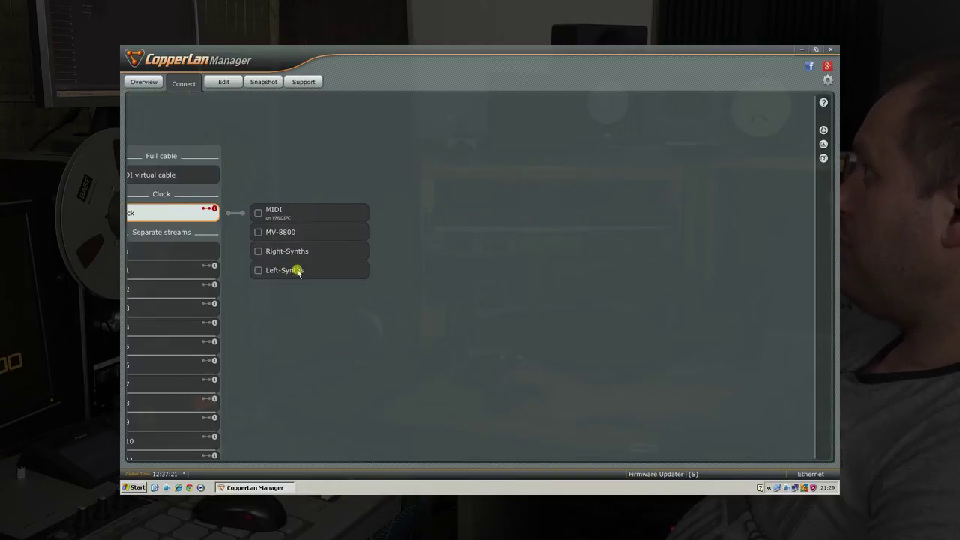
left_click(295, 255)
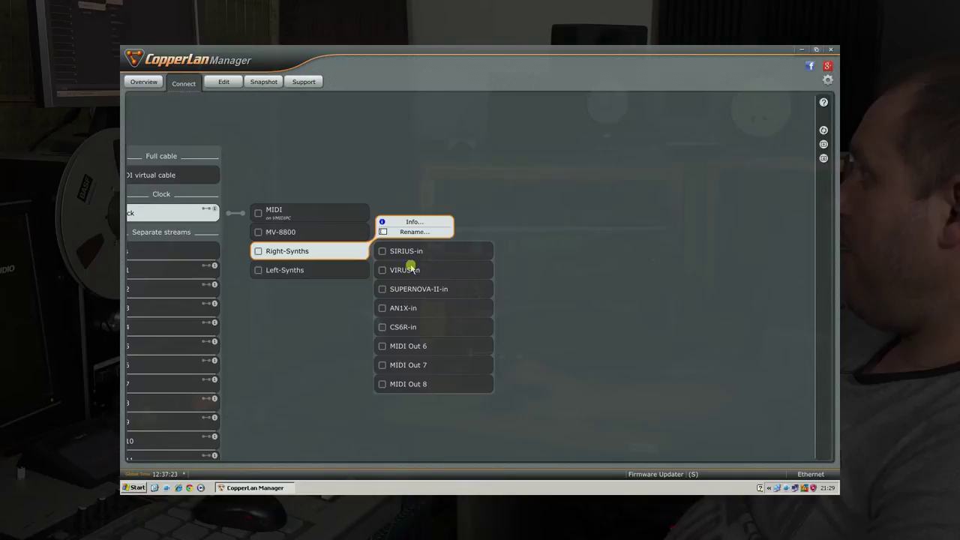
mouse_move(486, 277)
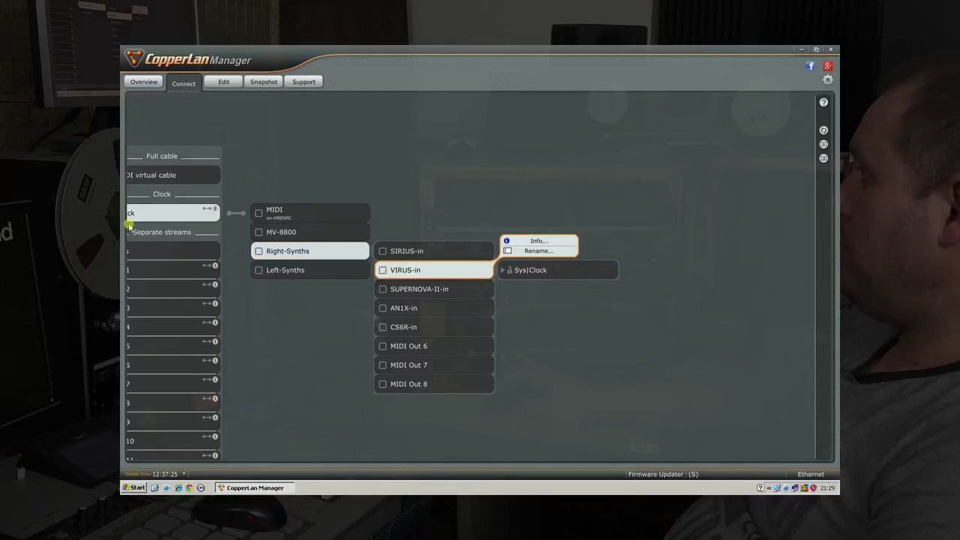
left_click(157, 215)
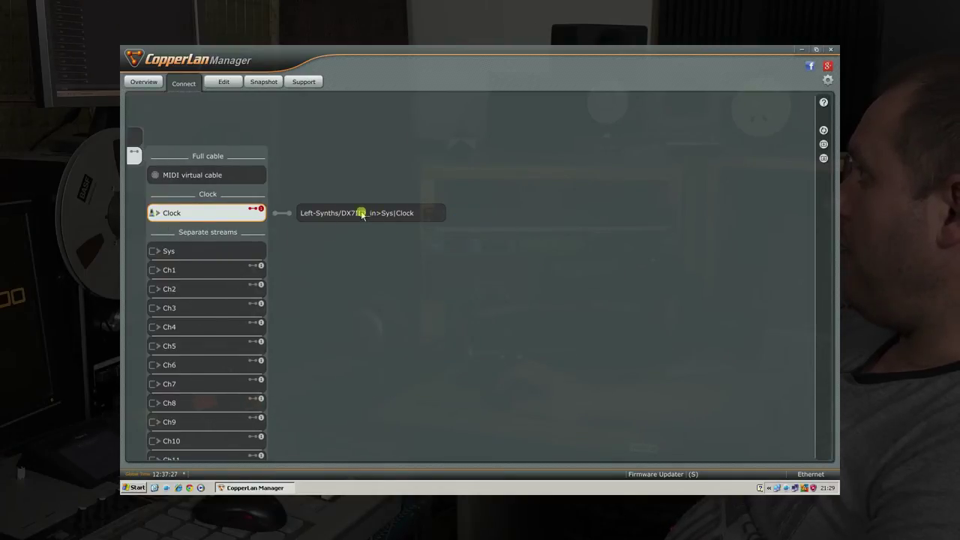
- Add the Left-Synths port CZ1_in to Midi Out 2's Clock as another listener
left_click(222, 220)
left_click(319, 188)
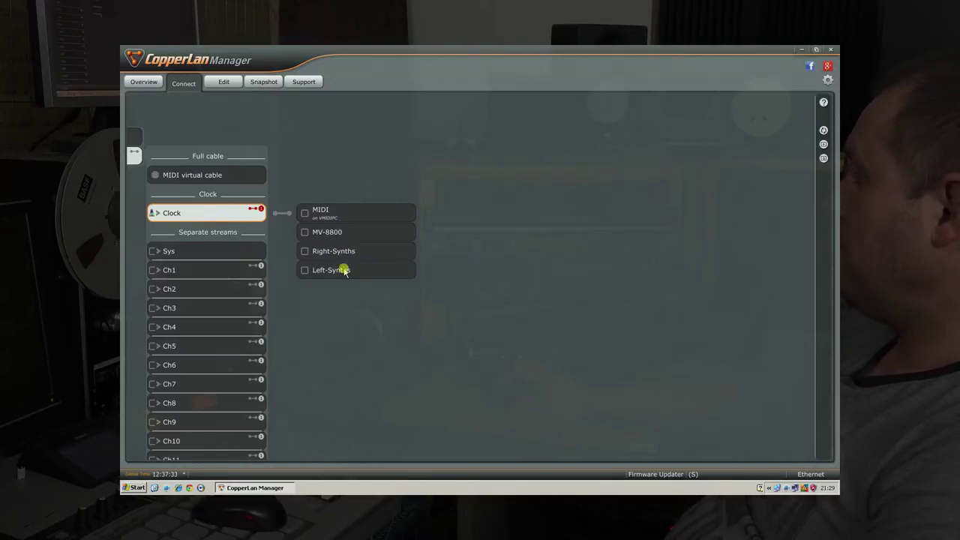
left_click(366, 267)
left_click(443, 287)
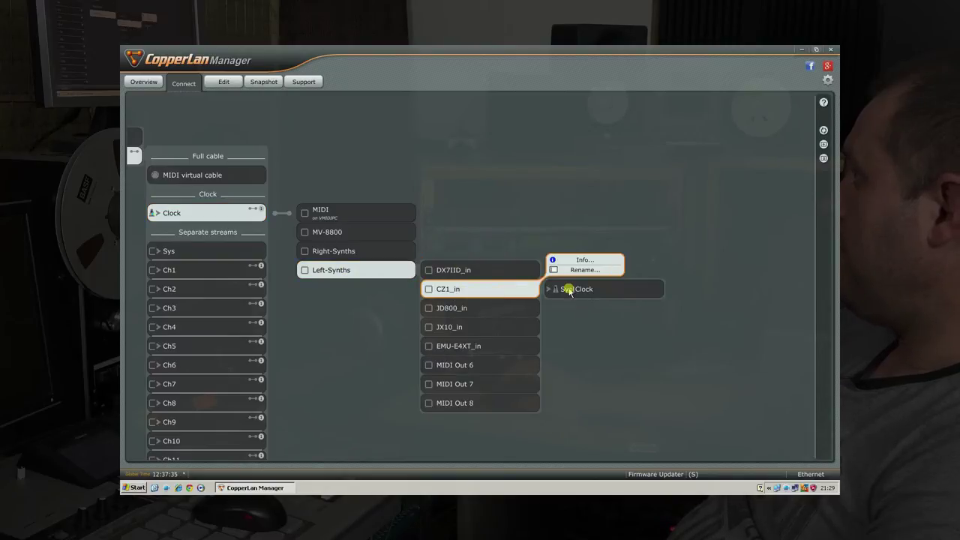
left_click(575, 292)
- Add the Left-Synths port JD800_in as a further listener of Midi Out 2's Clock
left_click(258, 225)
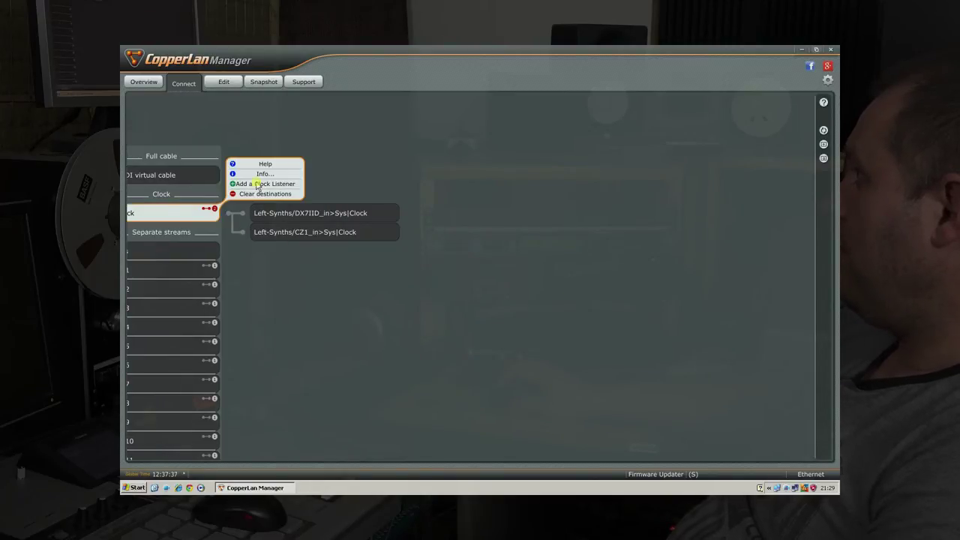
left_click(255, 184)
left_click(285, 271)
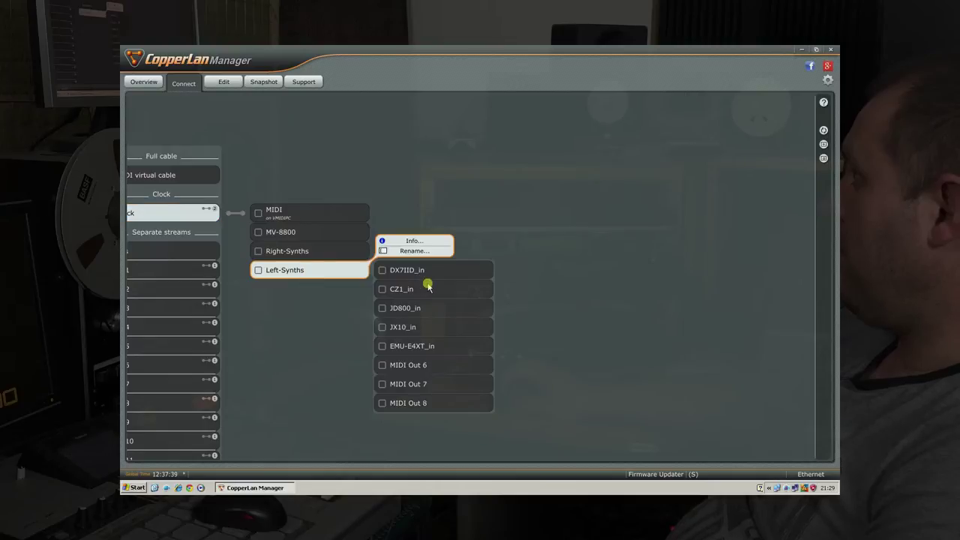
left_click(405, 307)
left_click(544, 310)
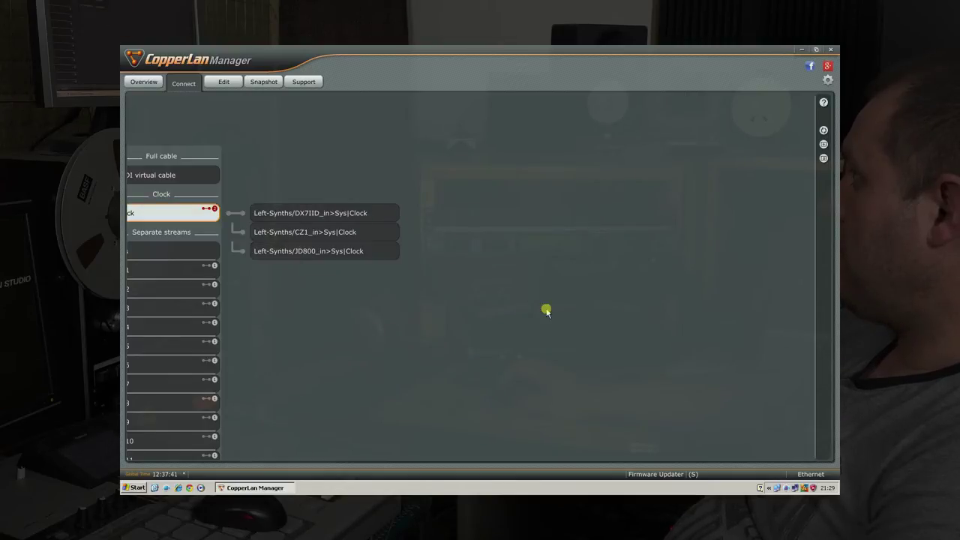
- Connect Midi Out 2's Clock to the Left-Synths port JX10_in as well
left_click(240, 187)
left_click(262, 185)
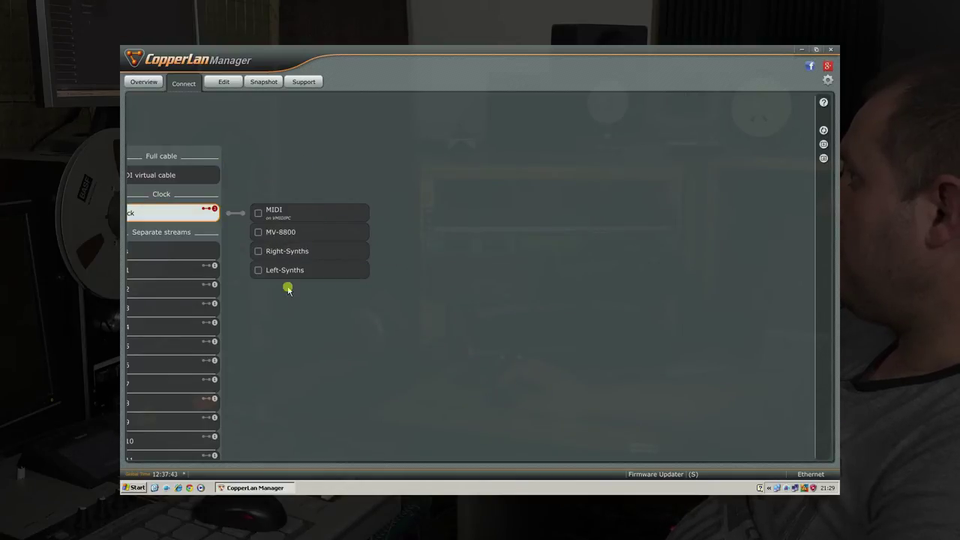
left_click(286, 274)
left_click(405, 327)
left_click(520, 328)
- Add EMU-E4XT_in and the Right-Synths ports SIRIUS-in, VIRUS-in, SUPERNOVA-II-in, AN1X-in, CS6R-in and MIDI Out 6 to 8 as clock listeners
left_click(296, 270)
left_click(296, 270)
left_click(167, 210)
left_click(333, 235)
left_click(464, 273)
left_click(507, 290)
left_click(396, 145)
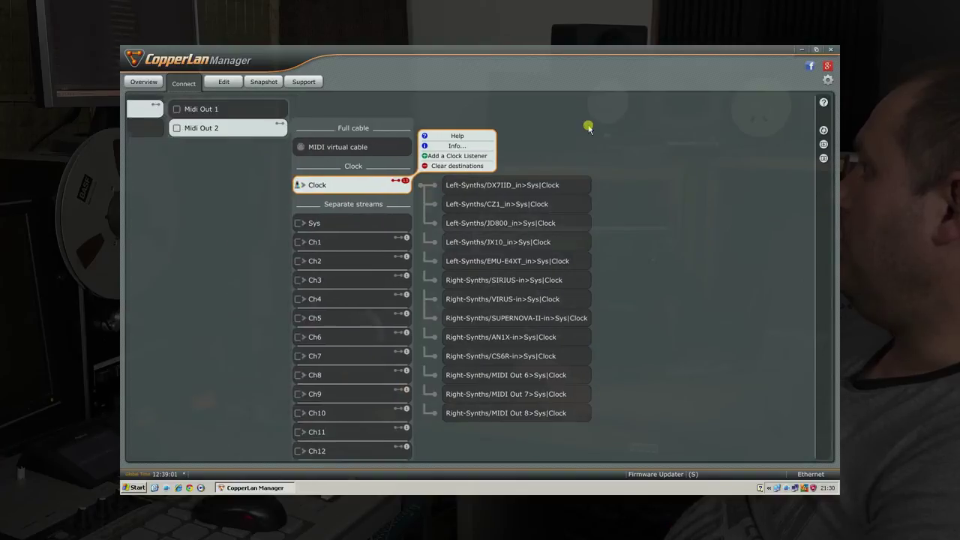
- Review the connections of Left-Synths, MIDI and the MV-8800's Midi Out 2, including its Ch3 destination and clock listeners
left_click(145, 236)
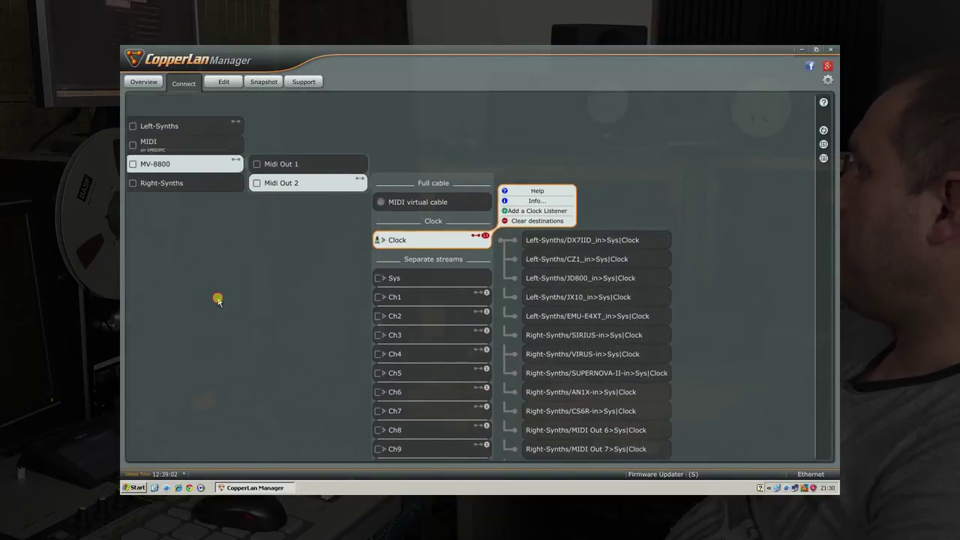
left_click(293, 164)
left_click(303, 183)
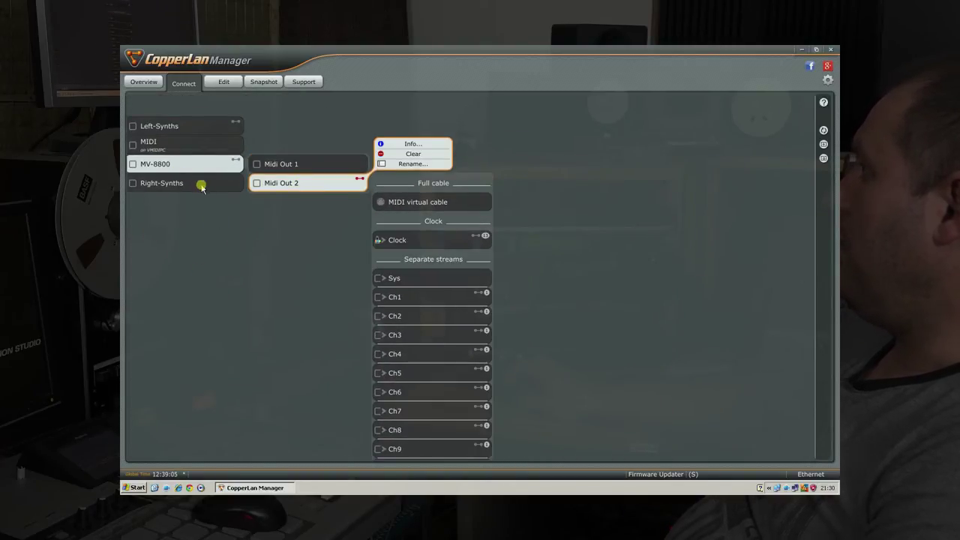
left_click(199, 124)
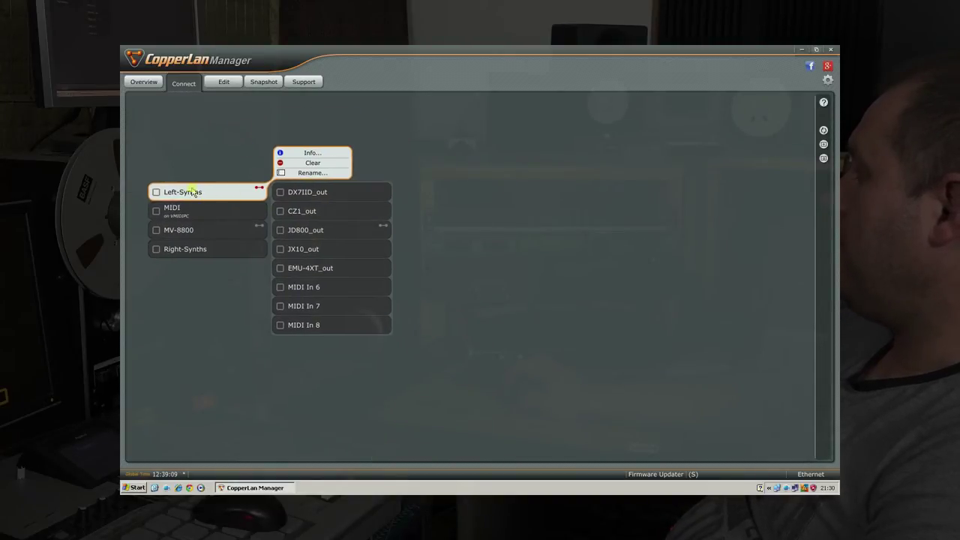
left_click(201, 235)
left_click(351, 248)
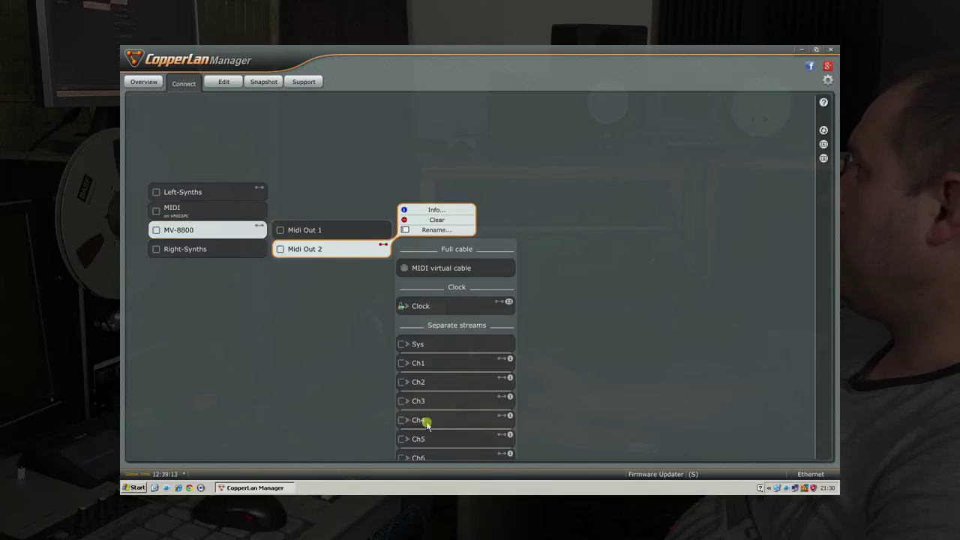
left_click(491, 399)
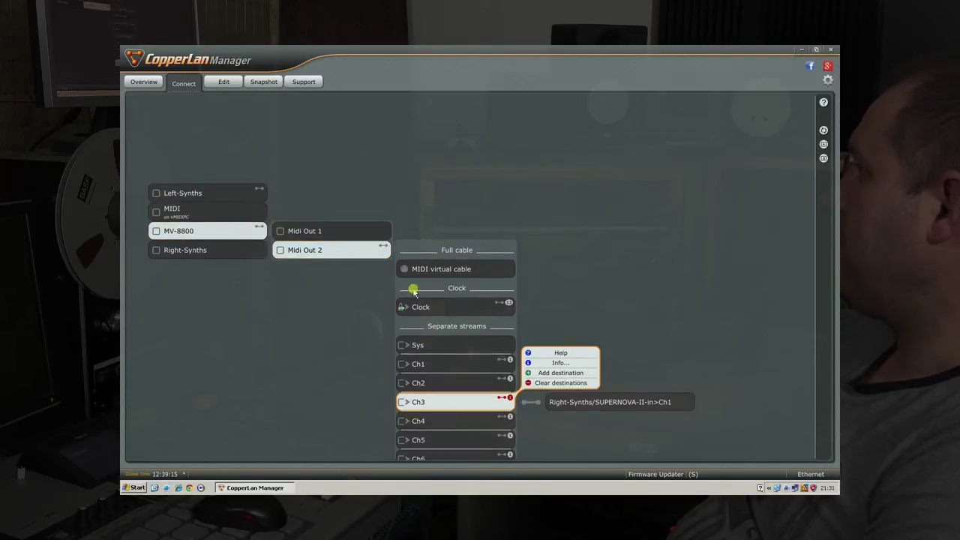
left_click(488, 309)
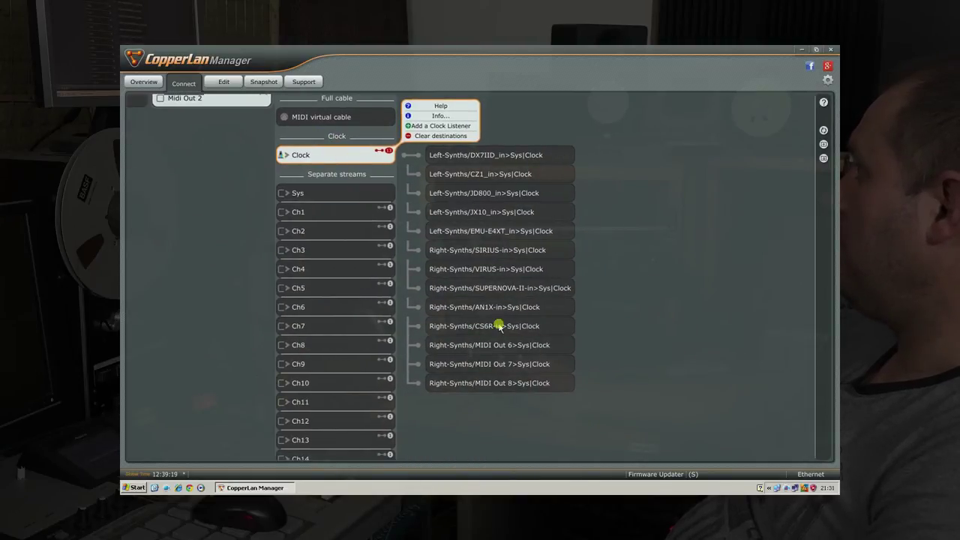
left_click_drag(184, 187, 368, 375)
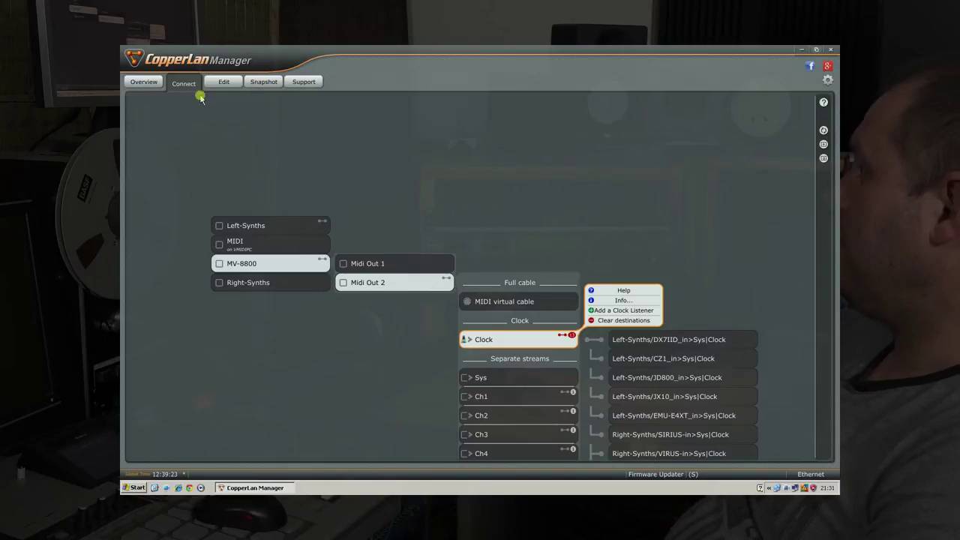
left_click(282, 249)
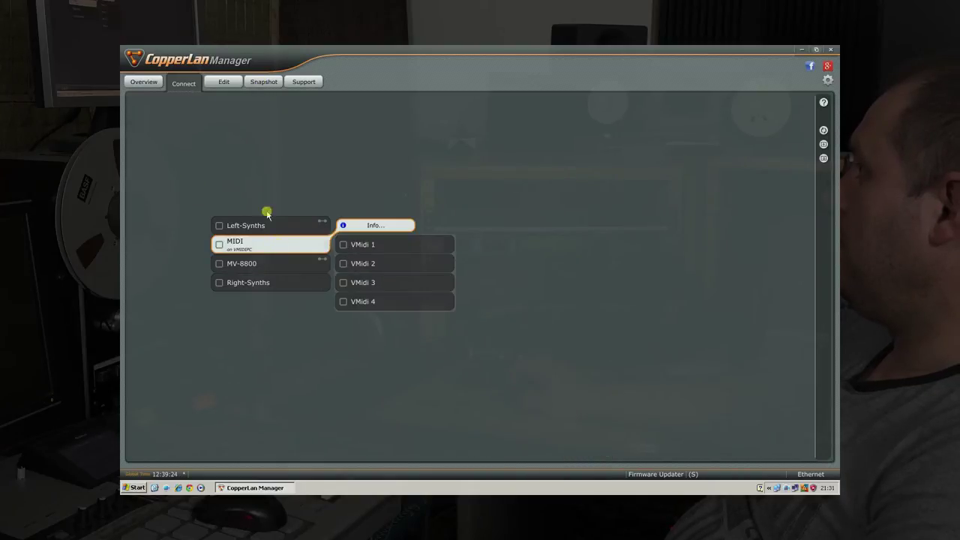
- In the overview, place Left-Synths above MV-8800 and Right-Synths below and to the right of MIDI
left_click(145, 81)
left_click_drag(495, 295, 343, 167)
left_click_drag(636, 292, 585, 370)
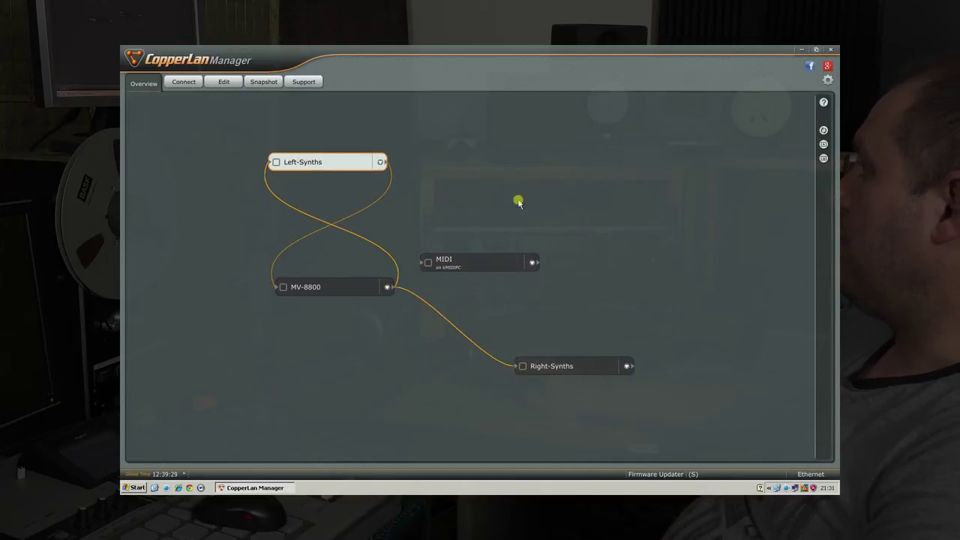
- Take a snapshot of Right-Synths, MV-8800, Left-Synths and VMIDIPC with its MIDI device, and check the storing log
left_click(255, 81)
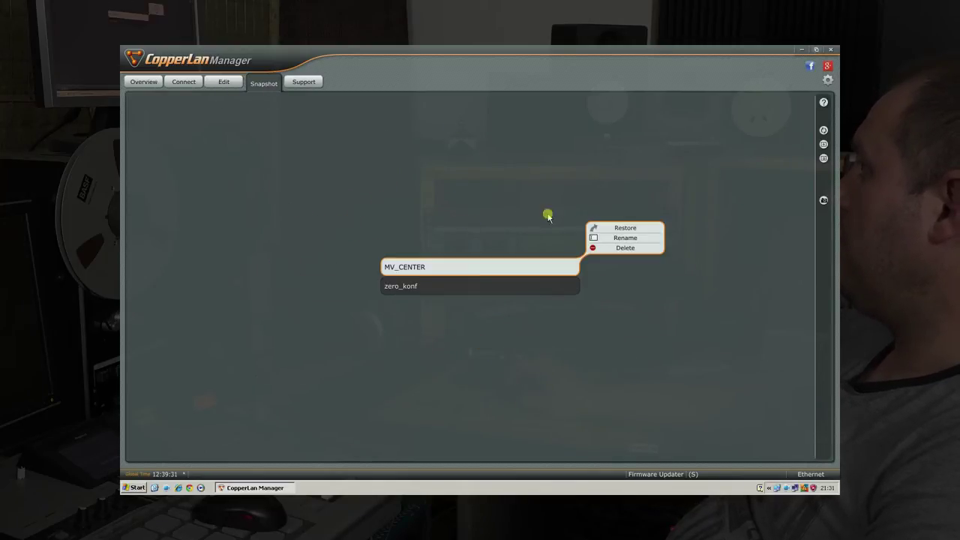
left_click(822, 200)
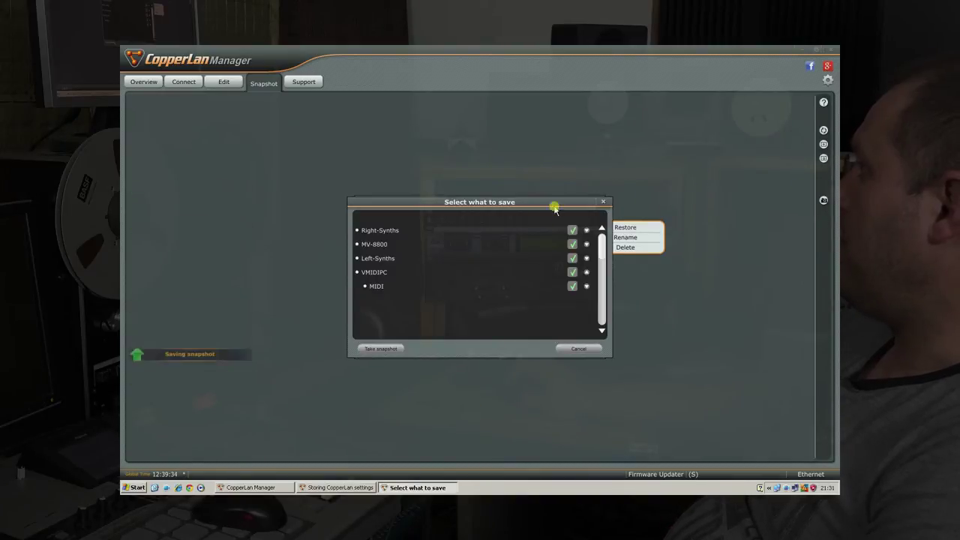
left_click(376, 349)
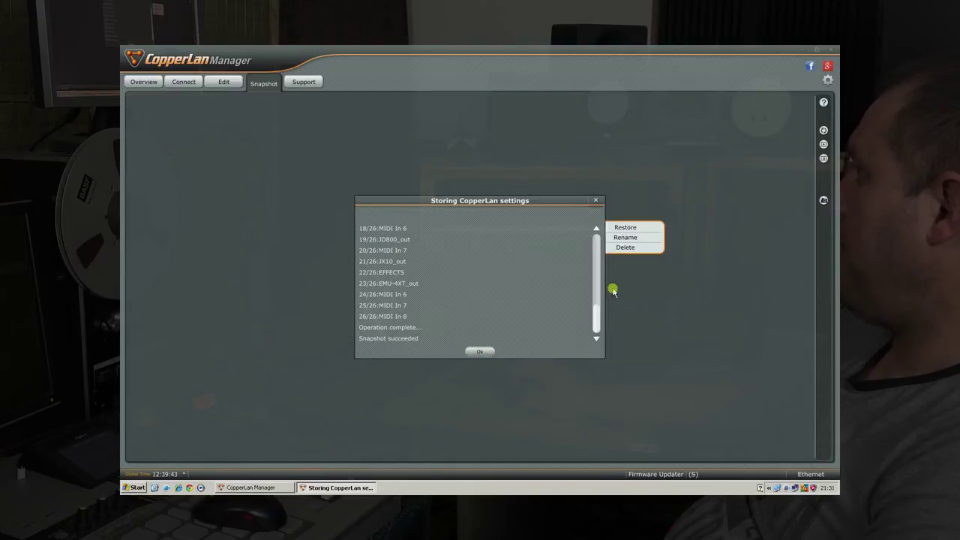
left_click_drag(597, 318, 594, 240)
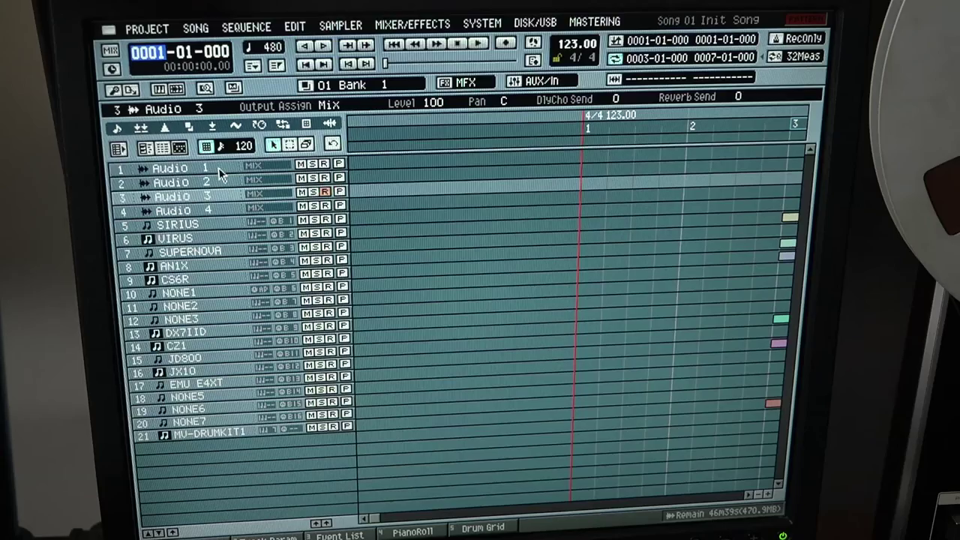
- Switch to the MV-8800 sequencer and select the SIRIUS track in the Init Song track list
left_click_drag(216, 184, 214, 228)
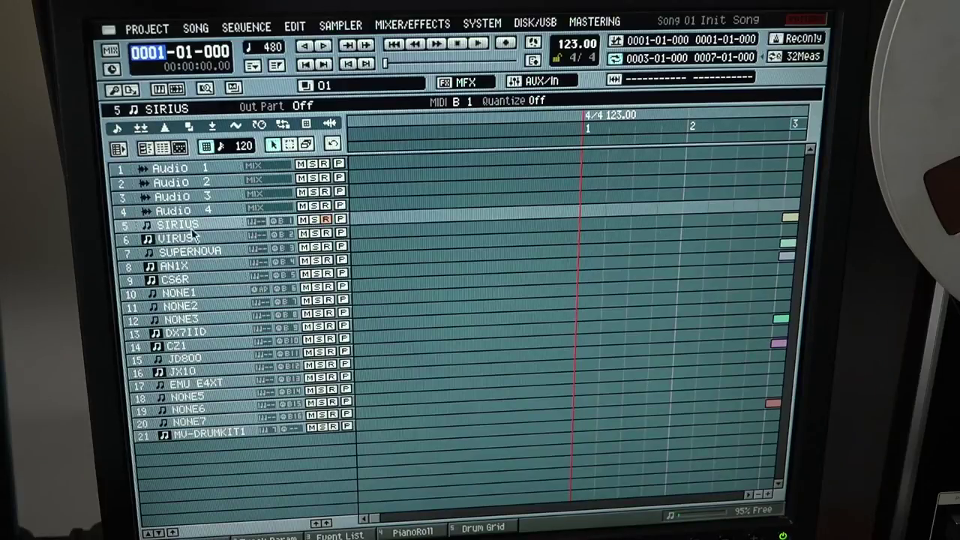
right_click(193, 381)
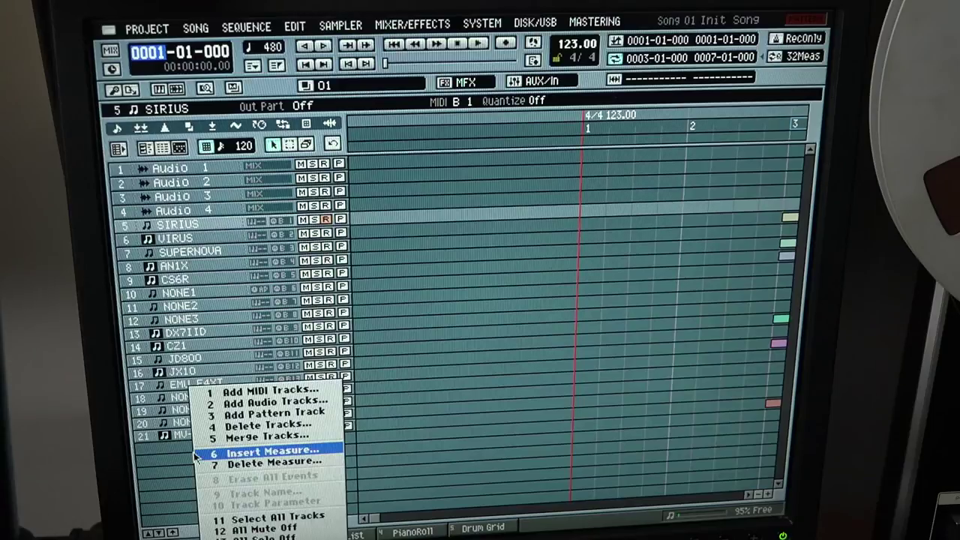
left_click(170, 466)
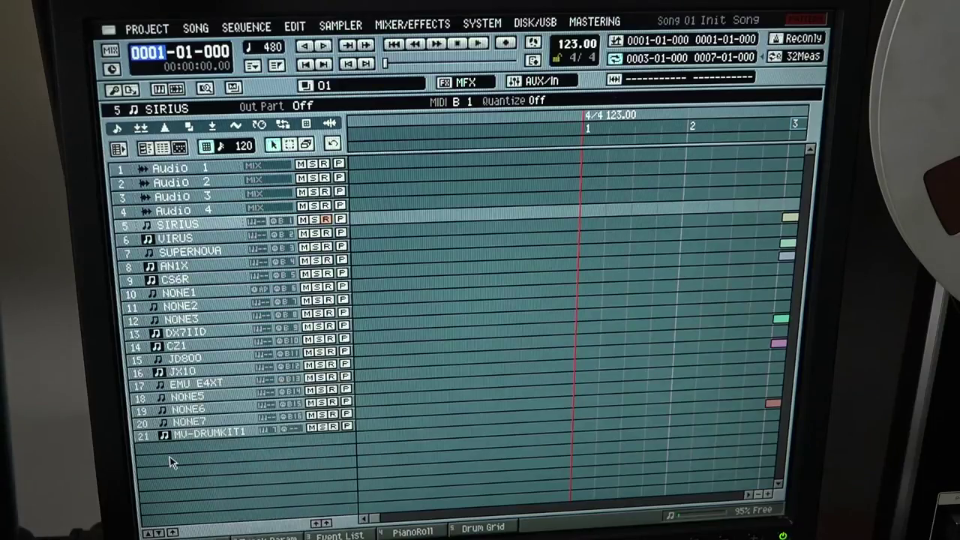
- Check the SIRIUS track's parameters, including its MIDI output port and channel, and close the settings
double_click(287, 225)
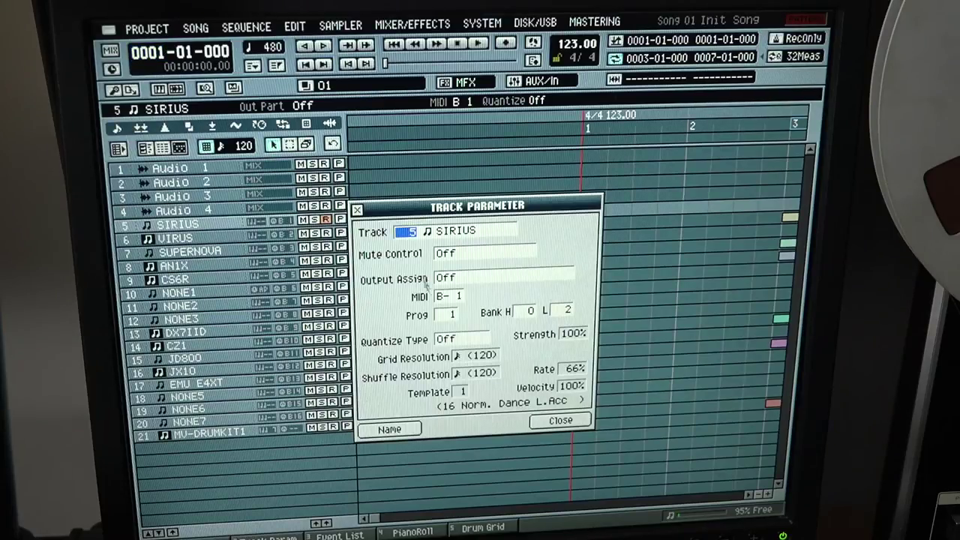
left_click_drag(435, 206, 453, 143)
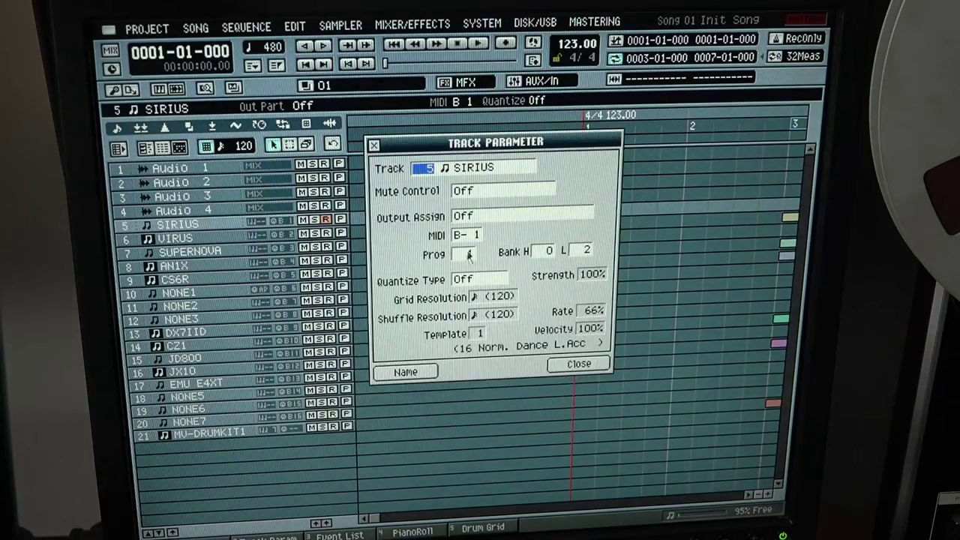
left_click(474, 236)
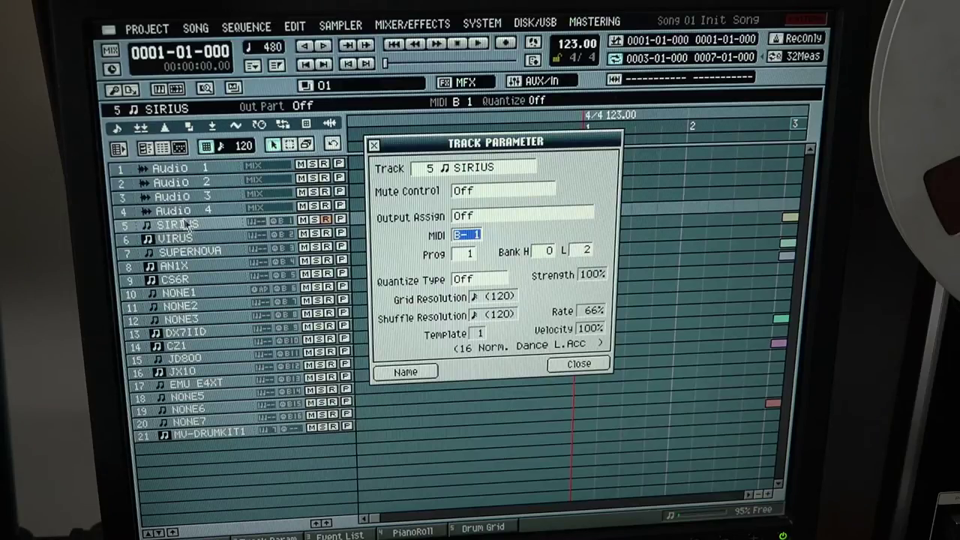
left_click(374, 144)
- Select the VIRUS track and check its MIDI channel, program and bank assignments, leaving its name and parameters as they are
left_click(204, 238)
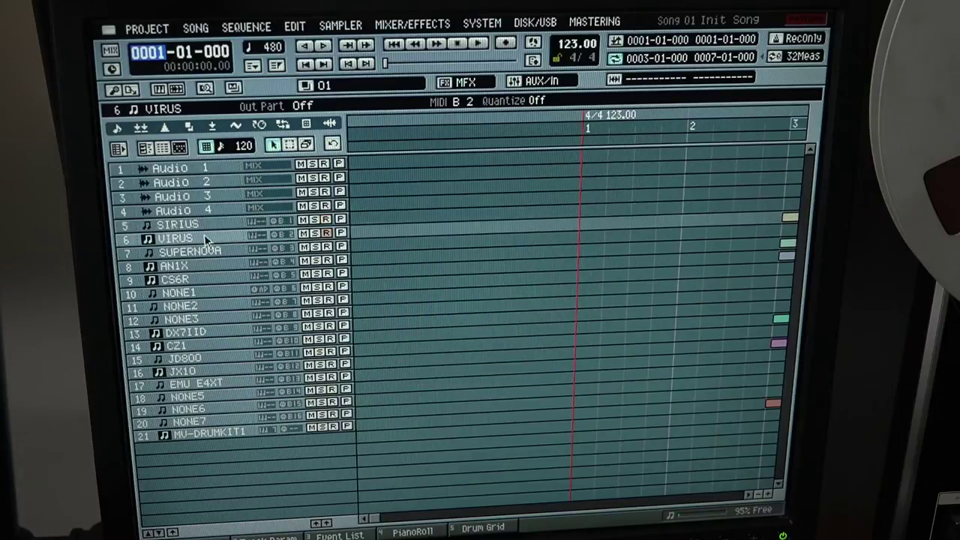
double_click(204, 238)
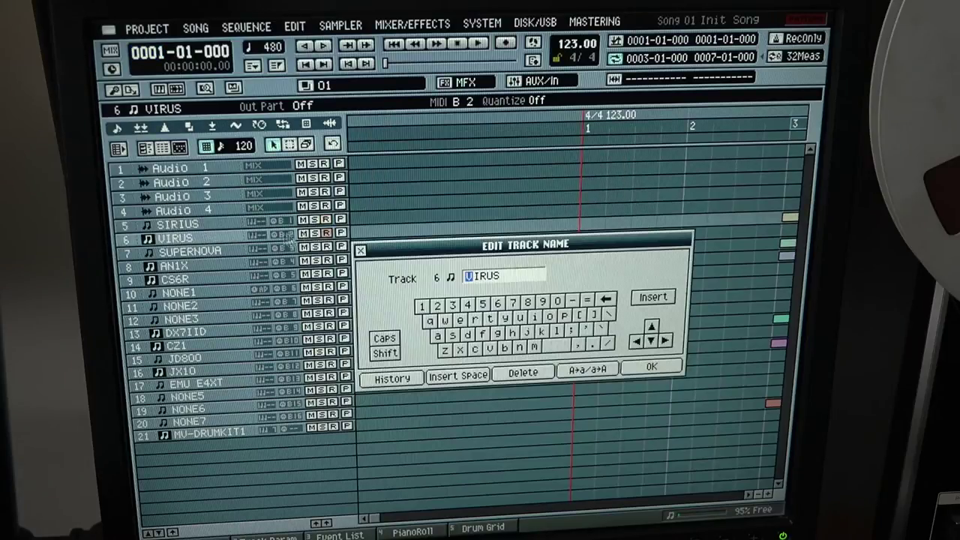
left_click(360, 250)
double_click(283, 236)
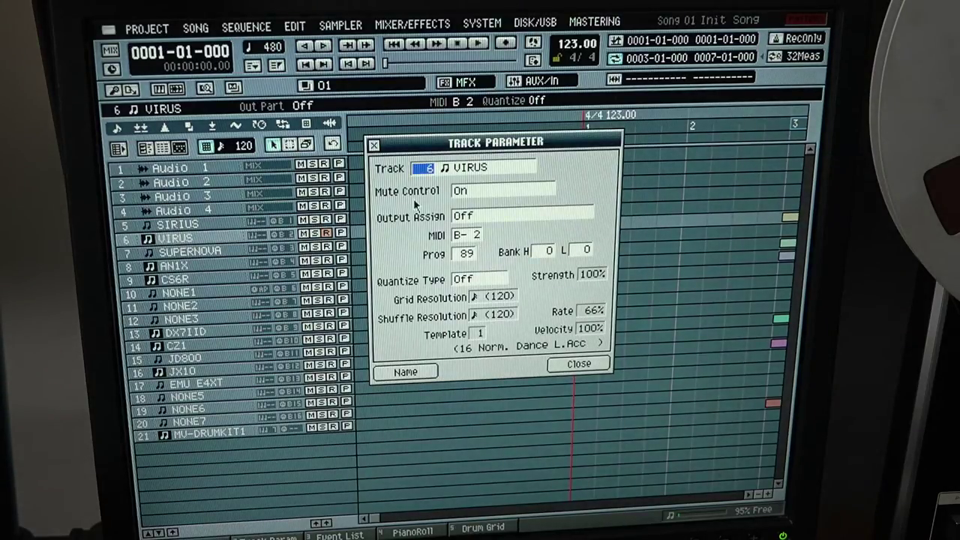
left_click(374, 144)
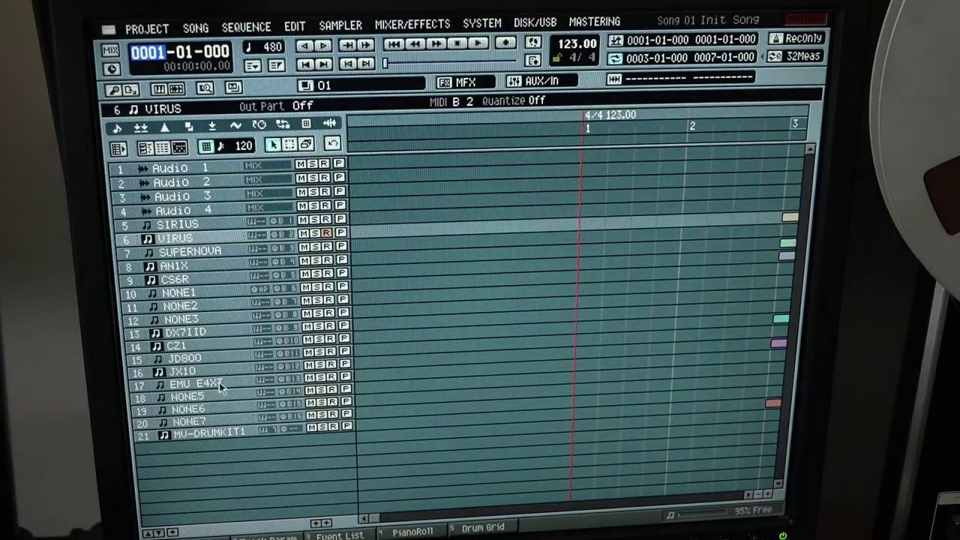
- Check the MIDI channel, program and bank assignments of the EMU E4XT track, and close its parameters
left_click(297, 384)
double_click(292, 380)
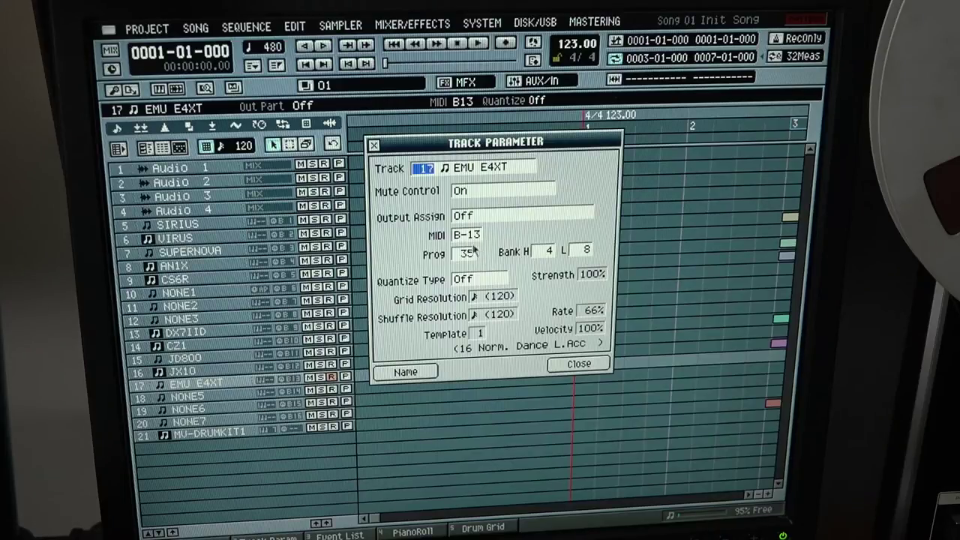
left_click(578, 364)
double_click(450, 237)
key("Escape")
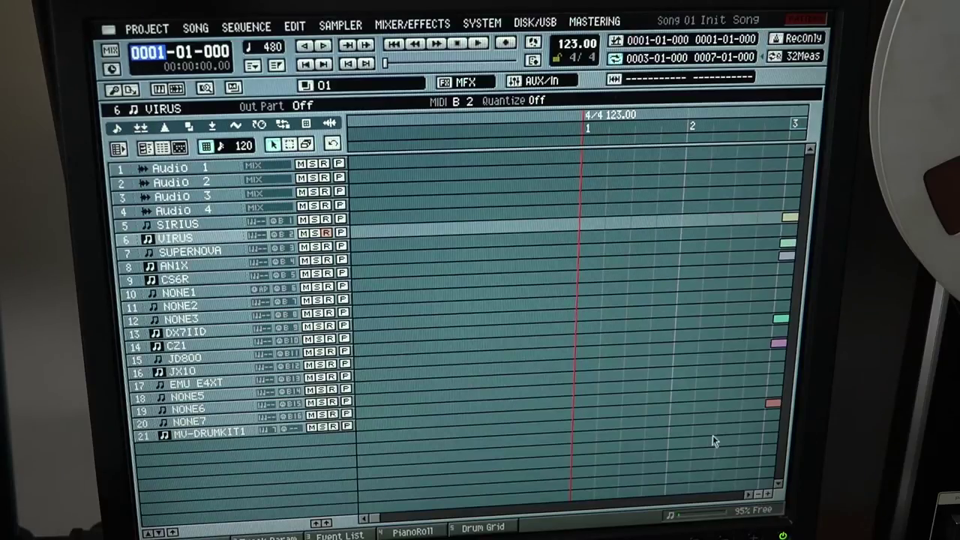
- With the SIRIUS track selected, move the song position to measure 3 and back to measure 1
left_click(759, 496)
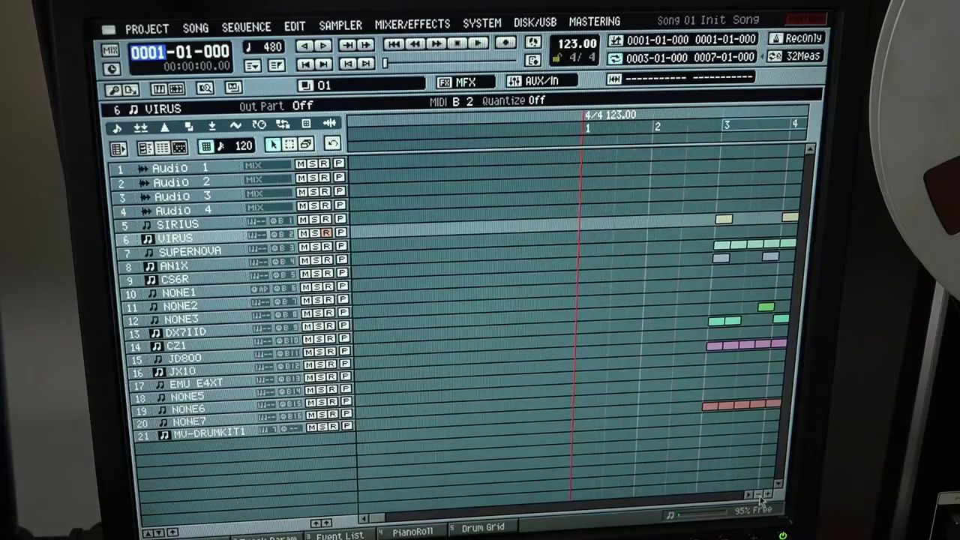
left_click(758, 496)
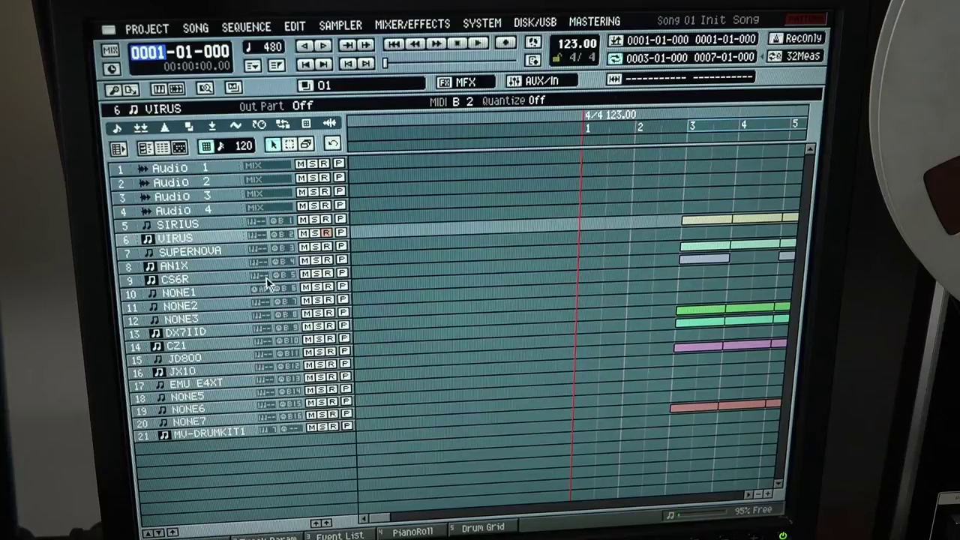
left_click(200, 223)
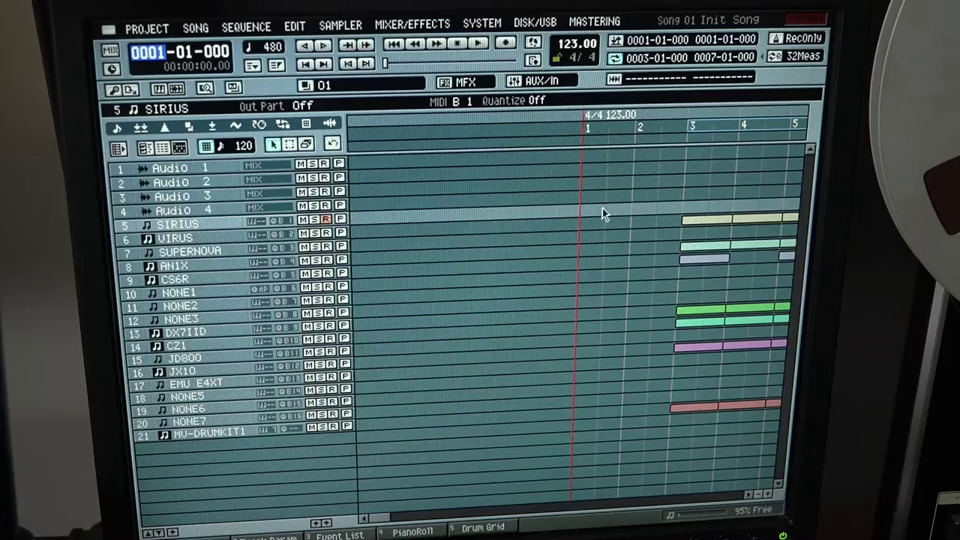
key("Tab")
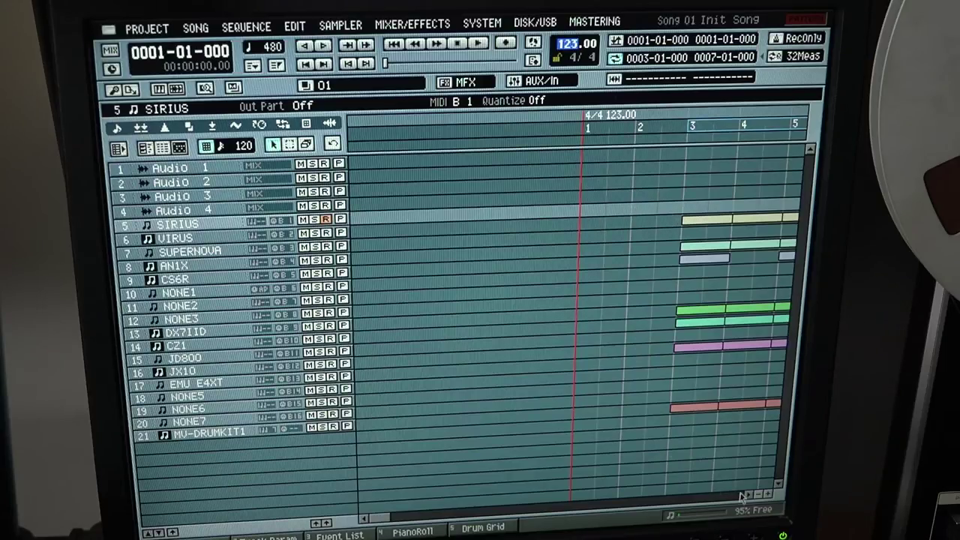
key("space")
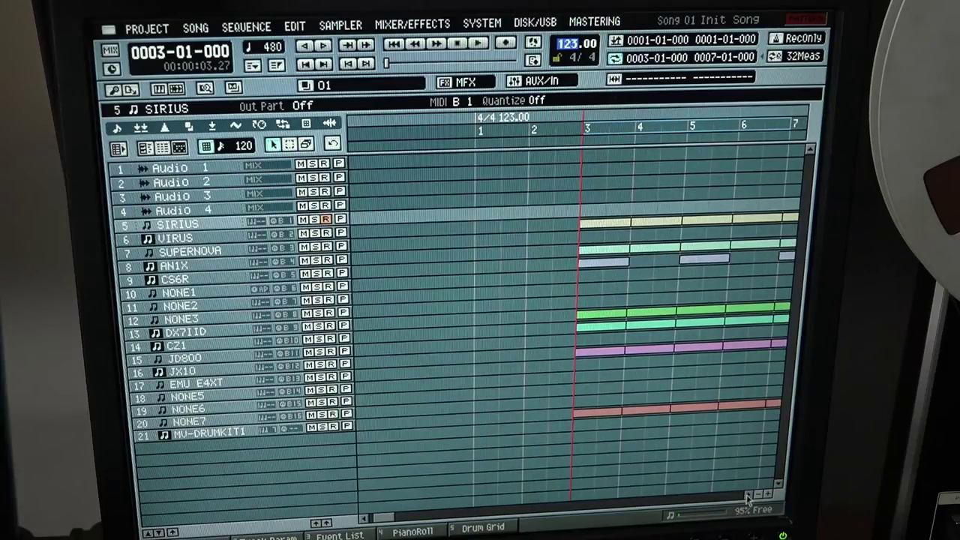
key("space")
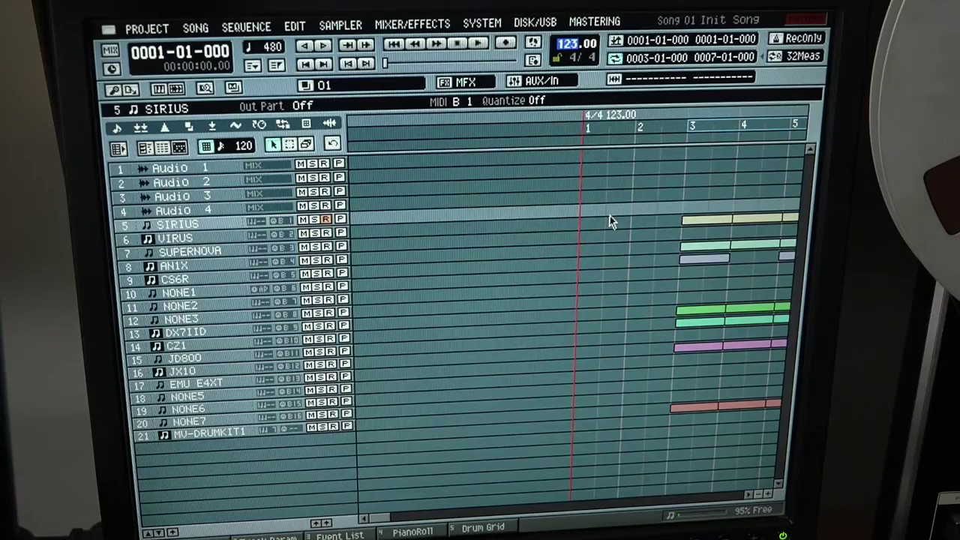
- Select the VIRUS track in the track list
left_click(224, 240)
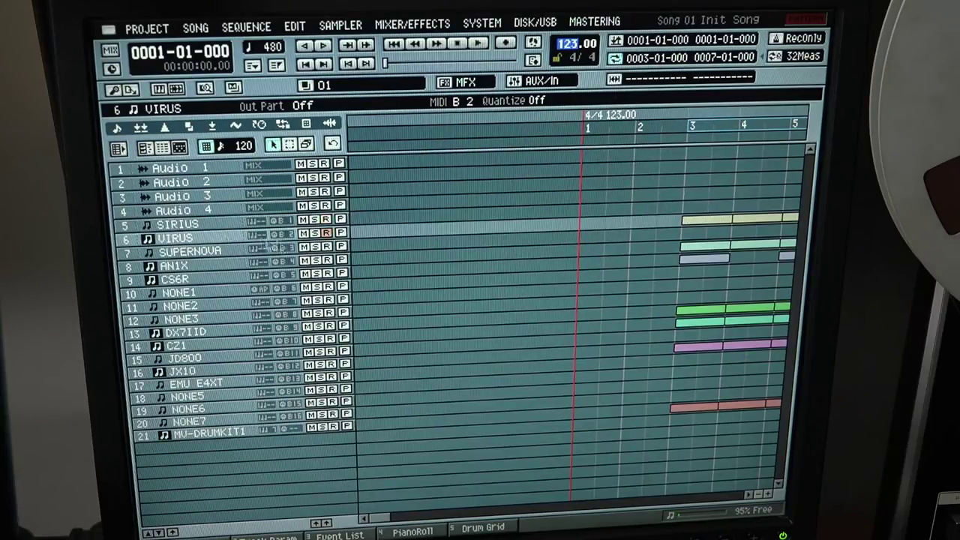